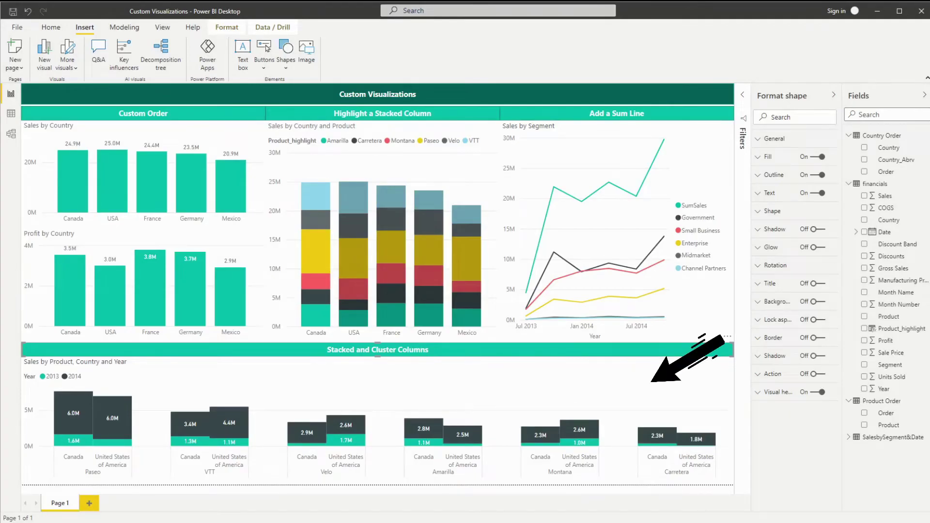
Inspect the finished report's bottom stacked-and-clustered sales chart and its blank spacer categories.
left_click(187, 435)
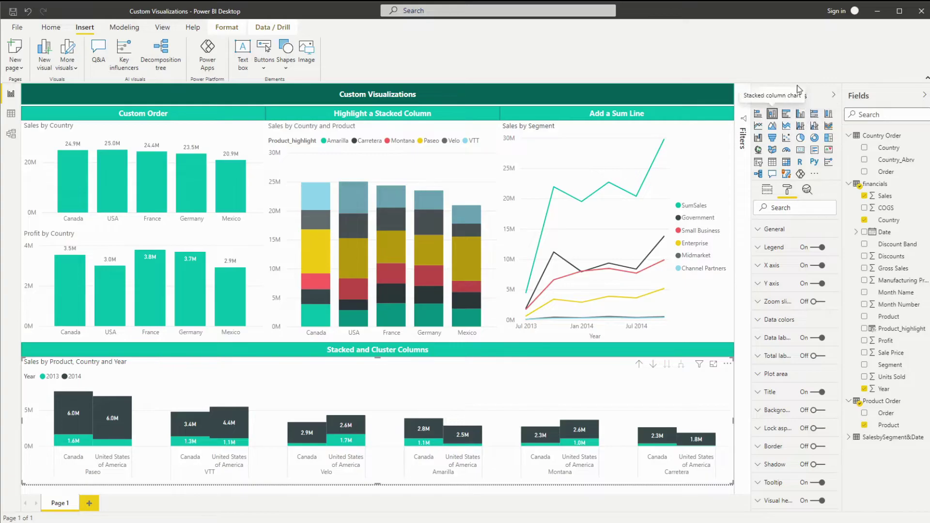
left_click(775, 119)
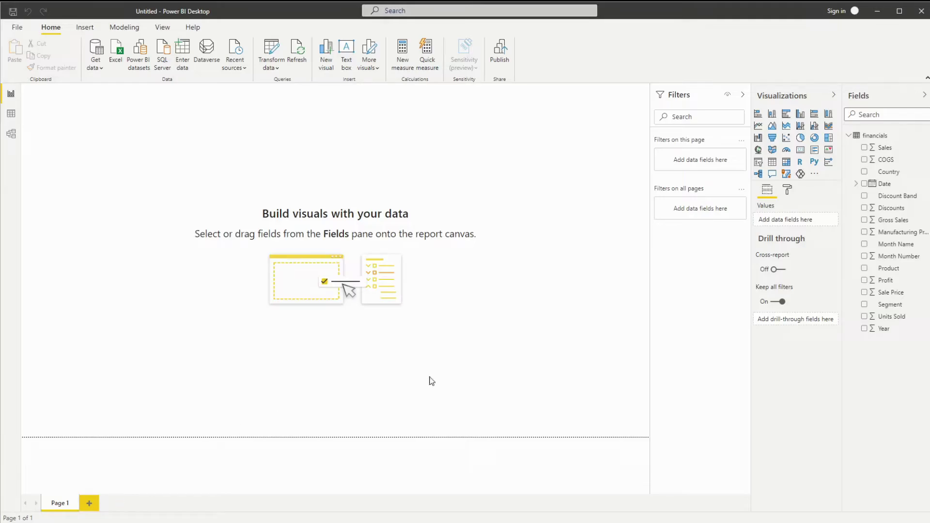
Add a stacked column chart with Sales as values, Product and Country on the axis, Year as legend.
left_click(772, 115)
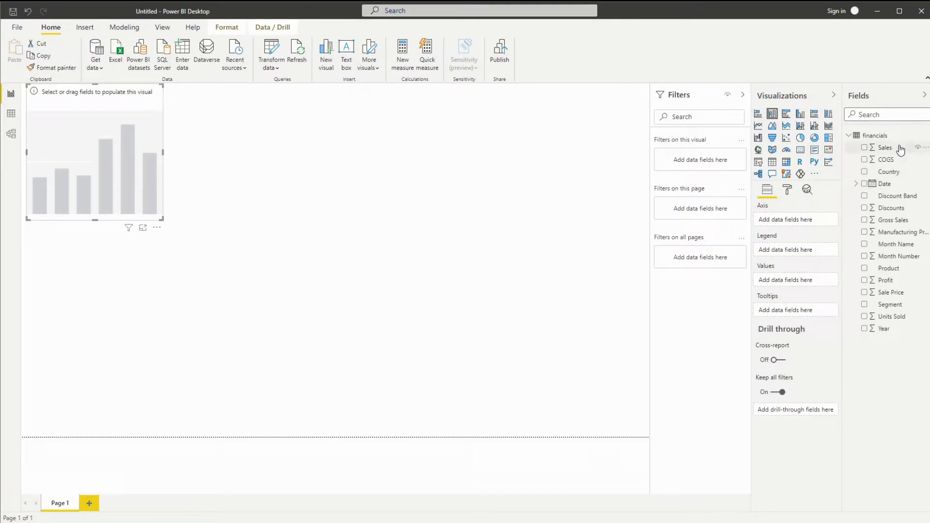
left_click_drag(900, 150, 798, 280)
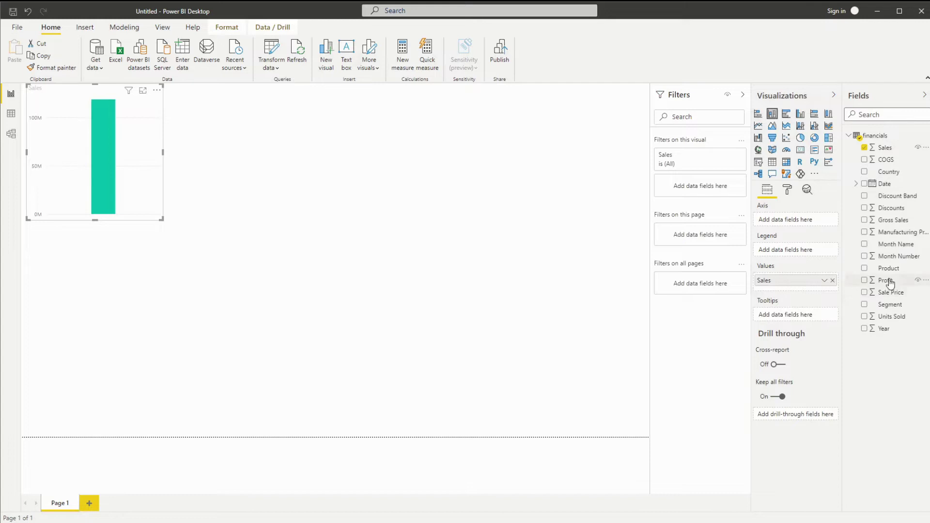
left_click_drag(890, 172, 804, 225)
left_click_drag(889, 268, 807, 224)
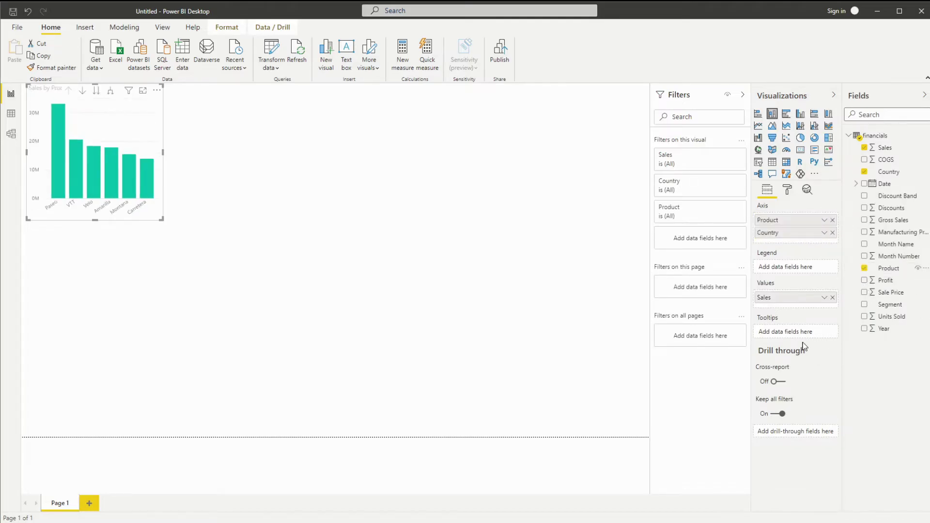
left_click_drag(887, 330, 826, 271)
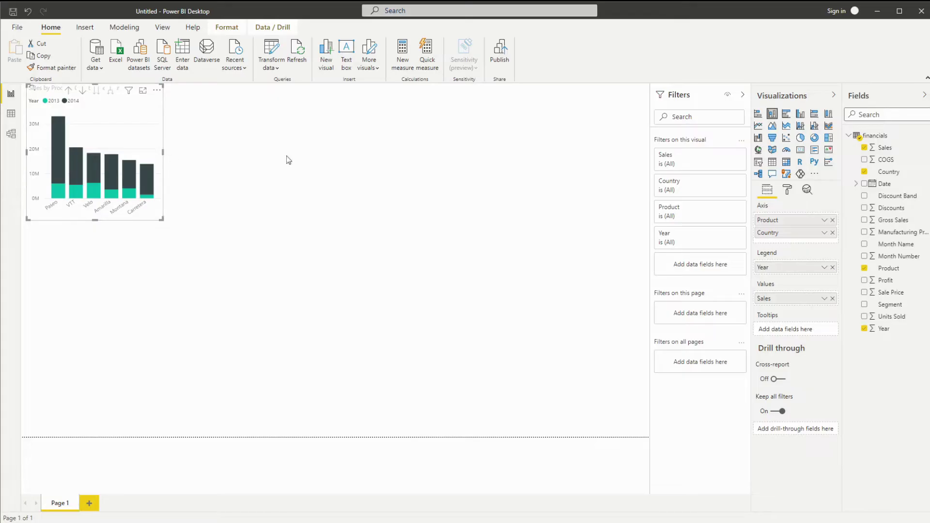
Filter Country to Canada and United States of America, then widen and heighten the chart.
left_click(703, 188)
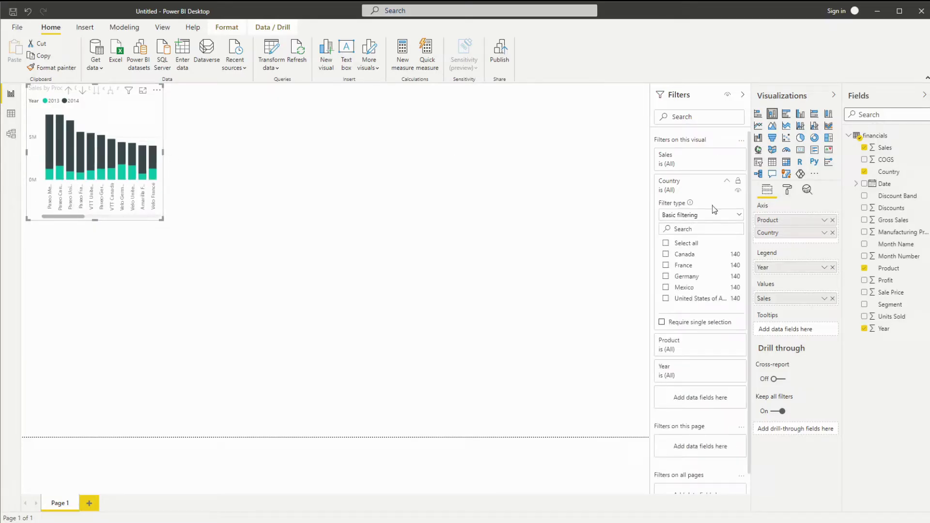
left_click(674, 255)
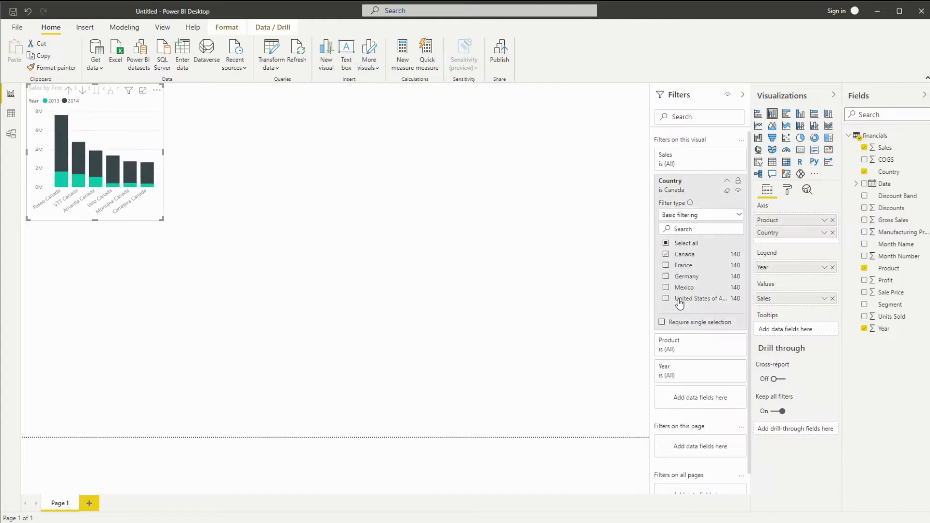
left_click(678, 301)
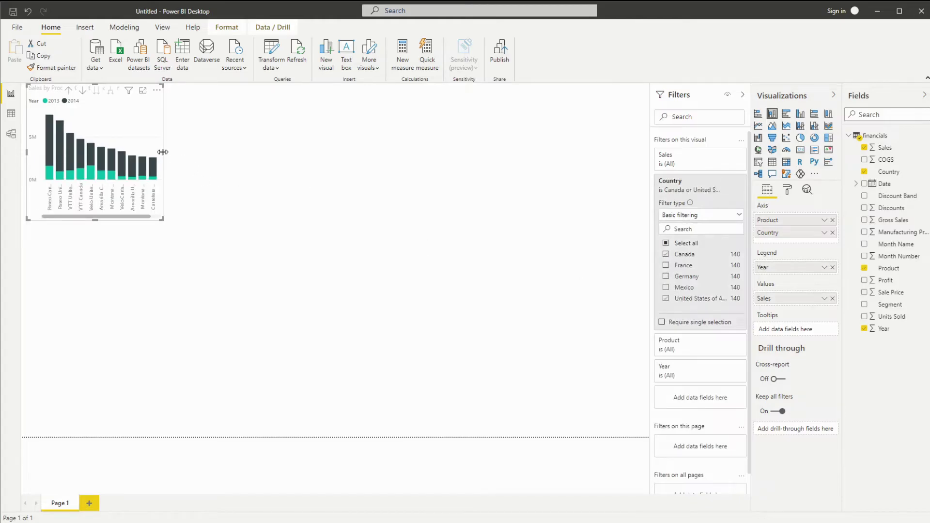
left_click_drag(165, 152, 644, 178)
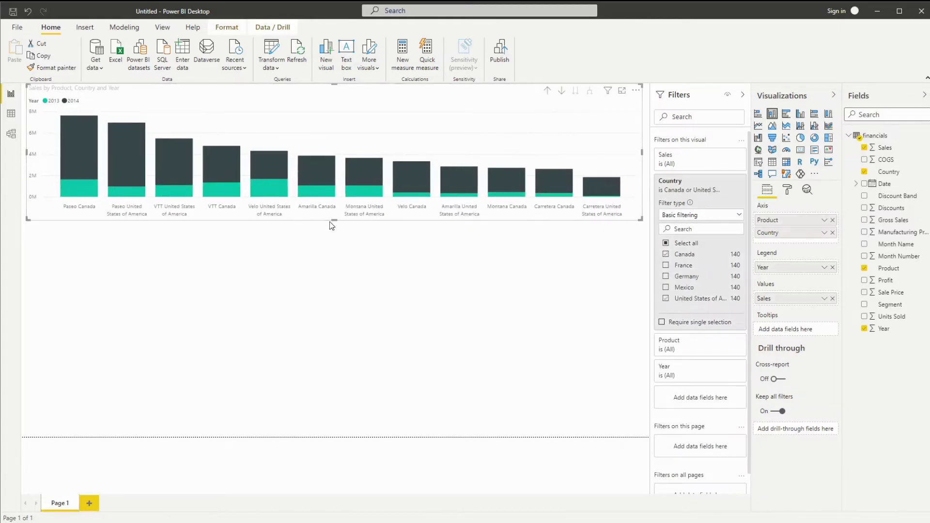
left_click_drag(330, 222, 332, 307)
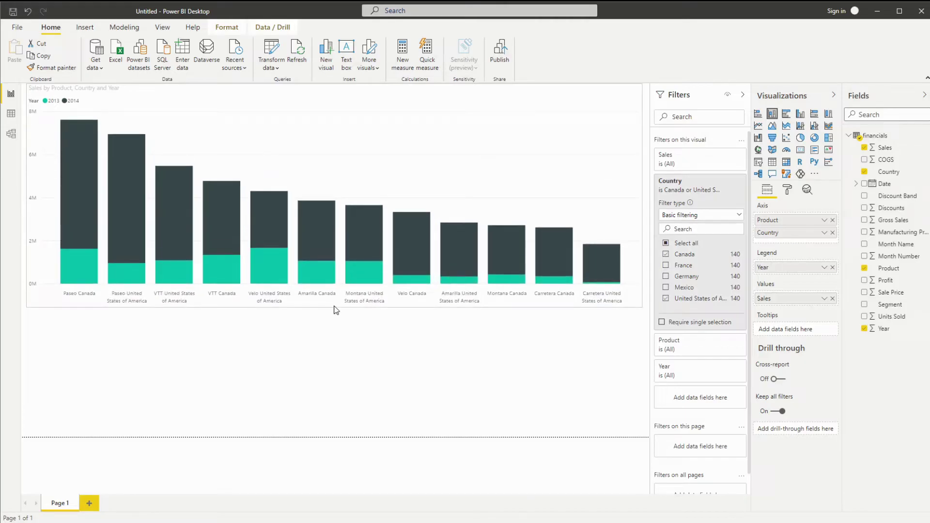
left_click(312, 407)
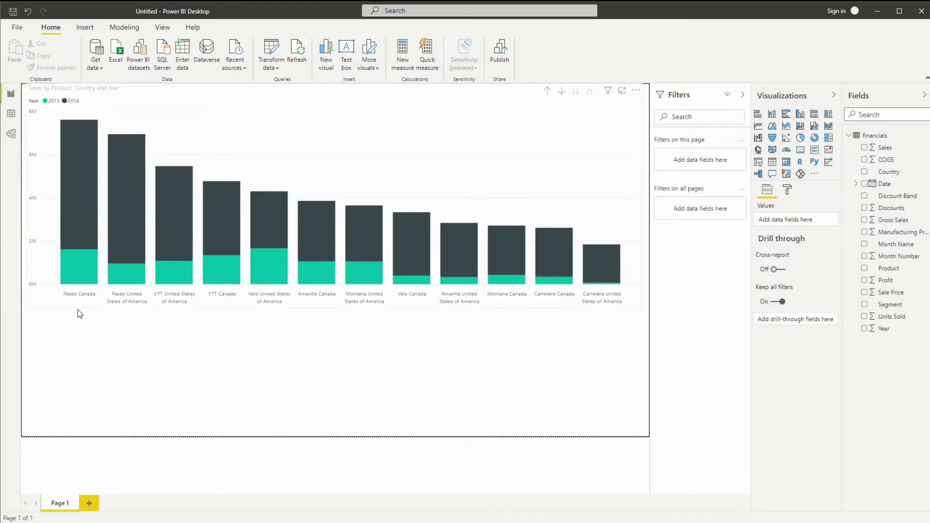
left_click(101, 321)
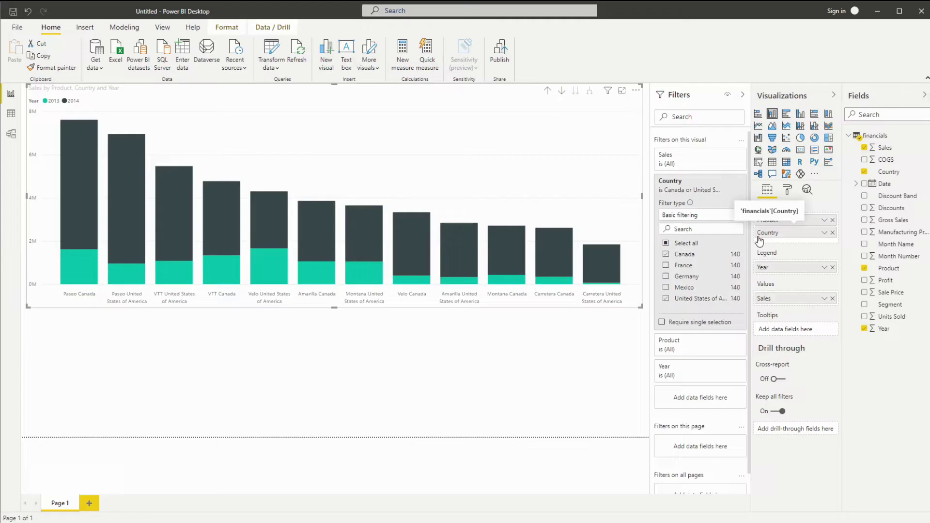
left_click(572, 394)
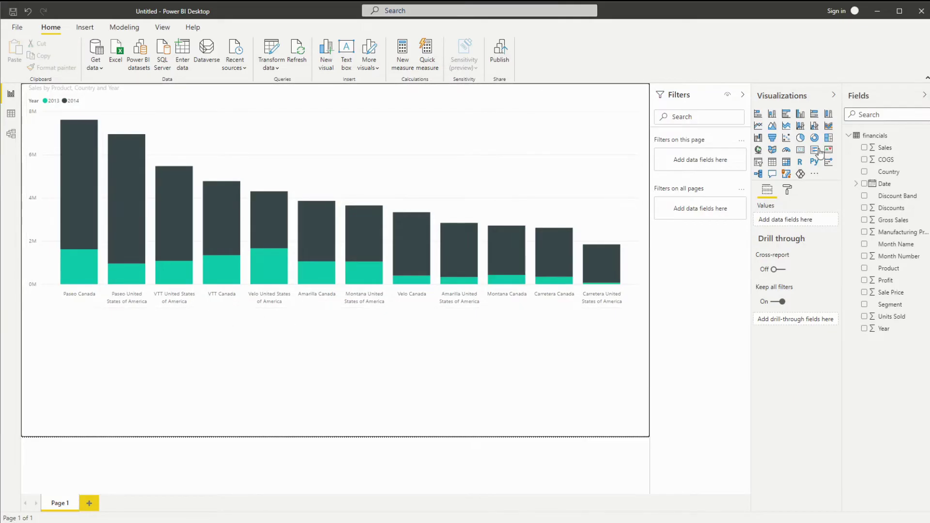
Add a matrix of Product and Sales sorted by Sales descending, and open its export options.
left_click(788, 163)
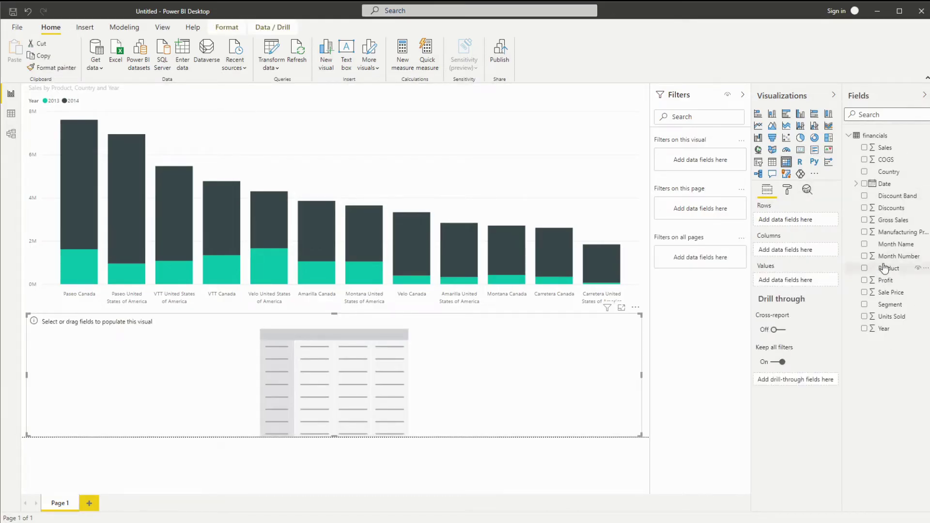
left_click_drag(889, 268, 800, 222)
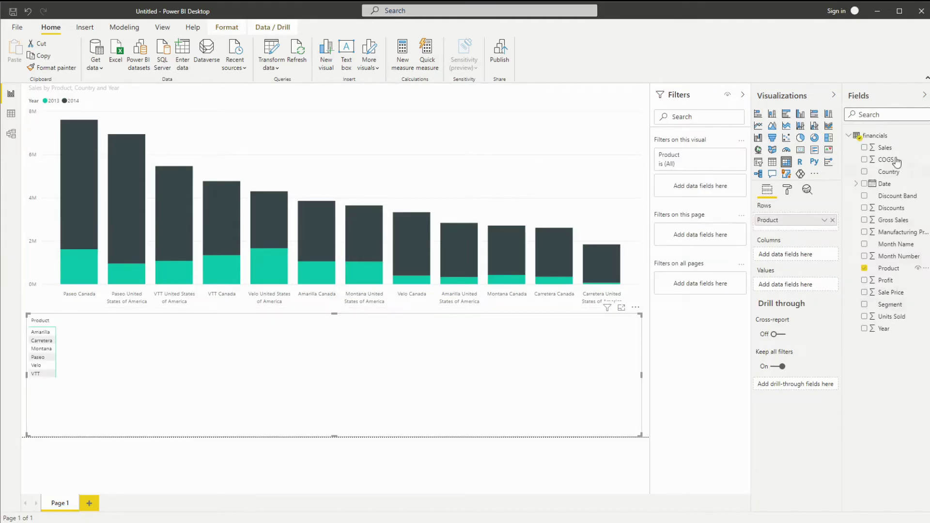
left_click_drag(892, 148, 795, 289)
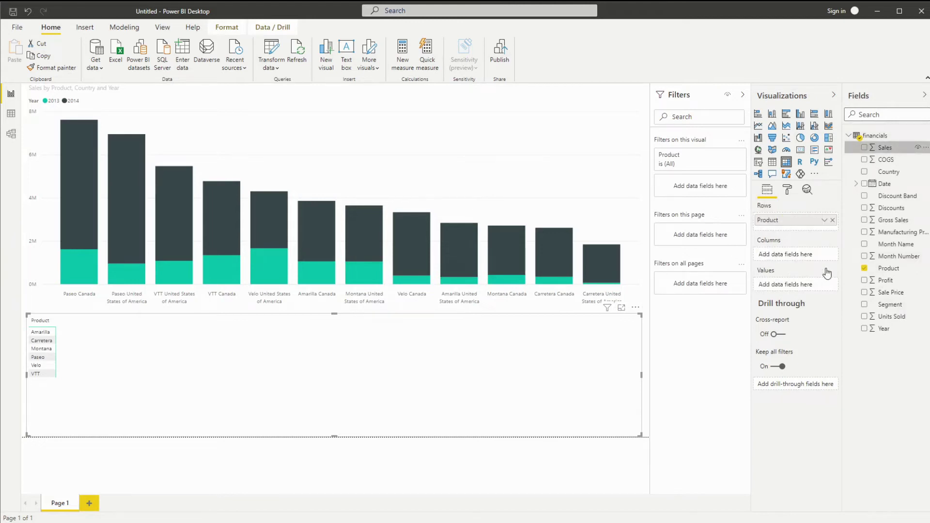
left_click(95, 341)
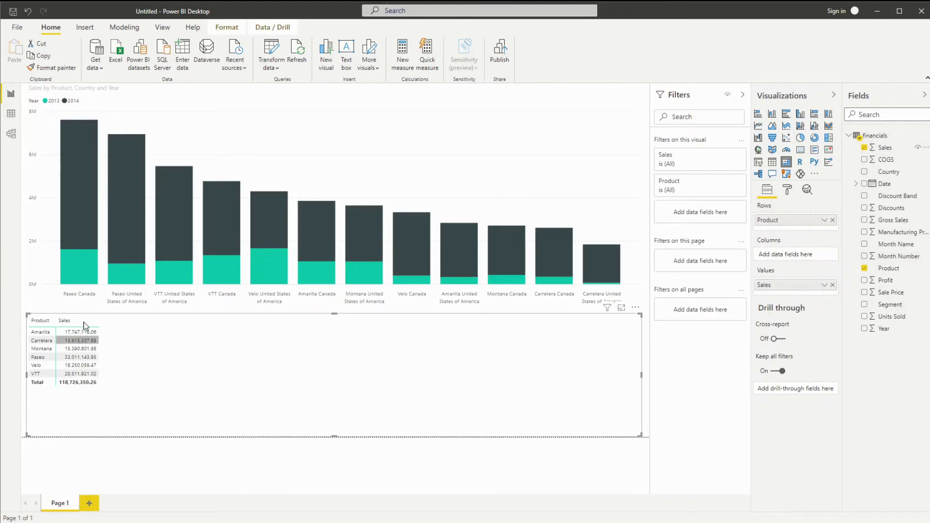
left_click(77, 321)
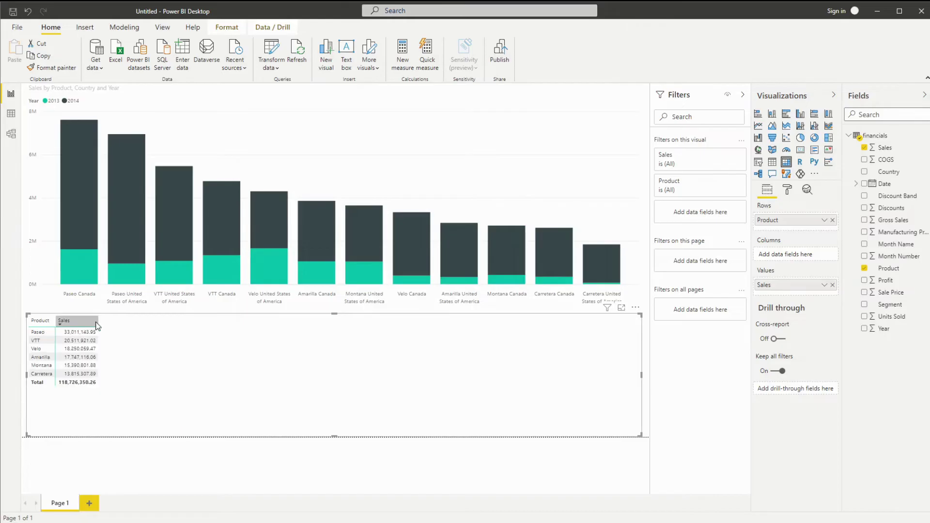
left_click(636, 308)
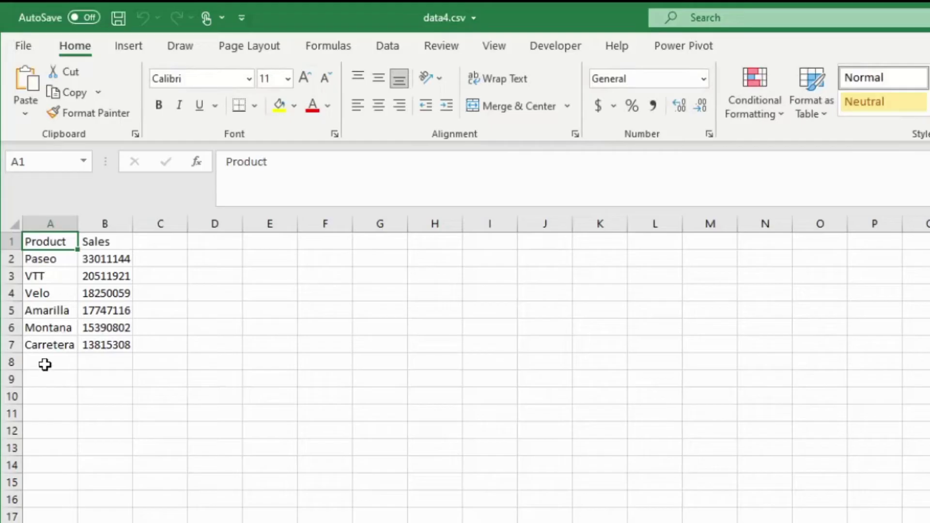
Enter =A2&"blank" in A8 and fill it down to A13, Paseoblank through Carreterablank.
left_click(47, 364)
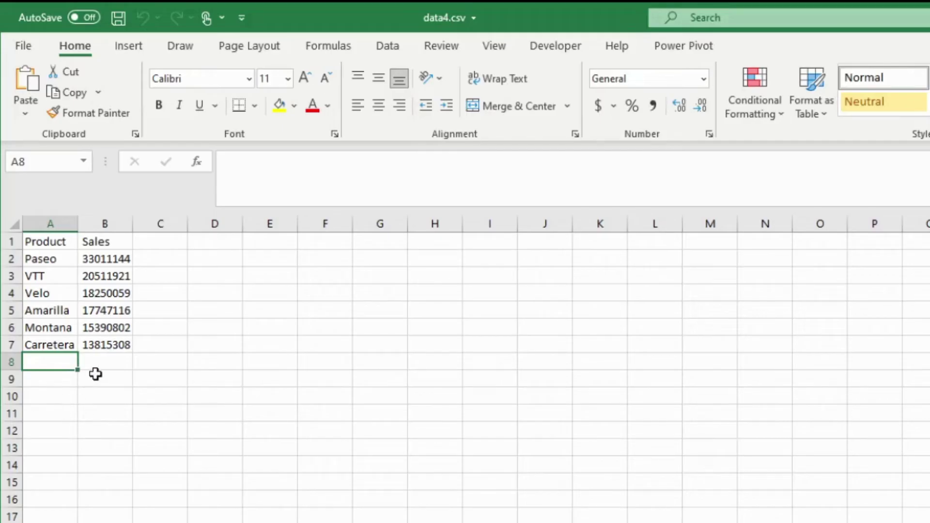
type("=")
key("Up")
key("Up")
key("Up")
key("Up")
key("Up")
key("Up")
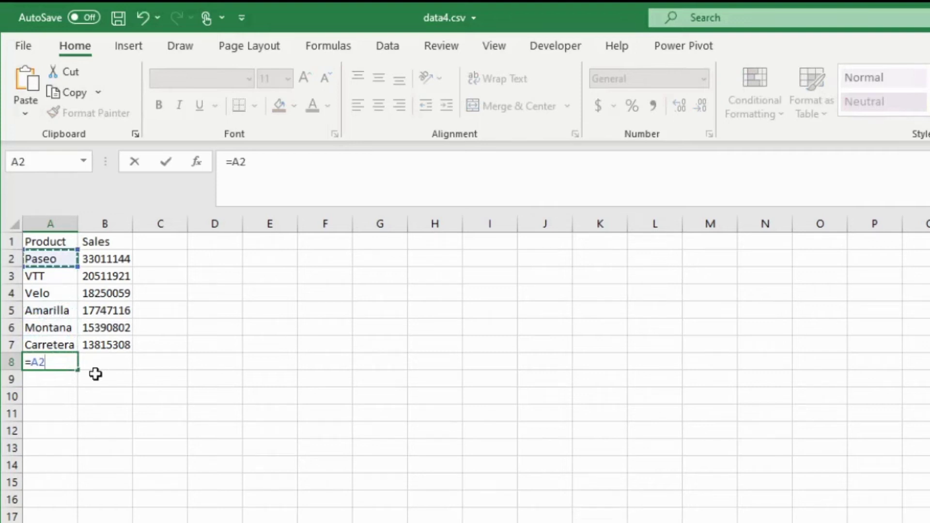
type("&")
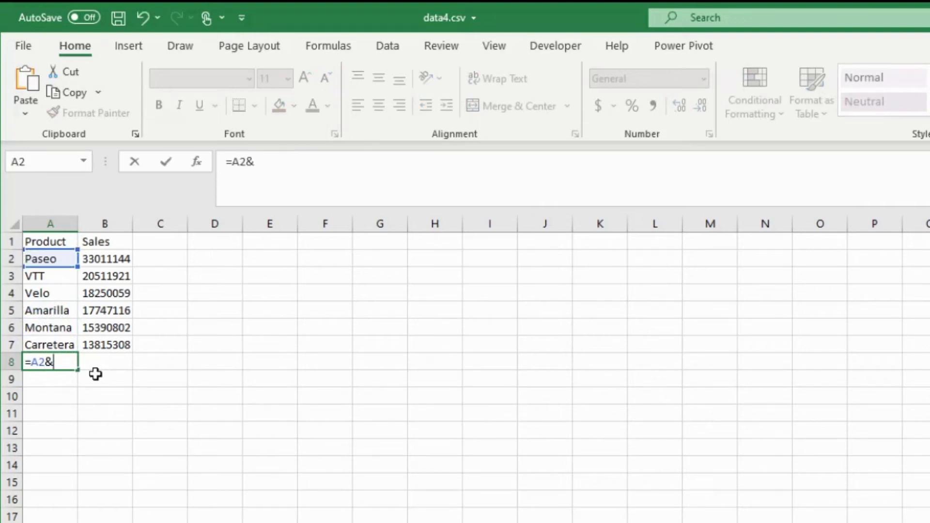
type("\"blank\"")
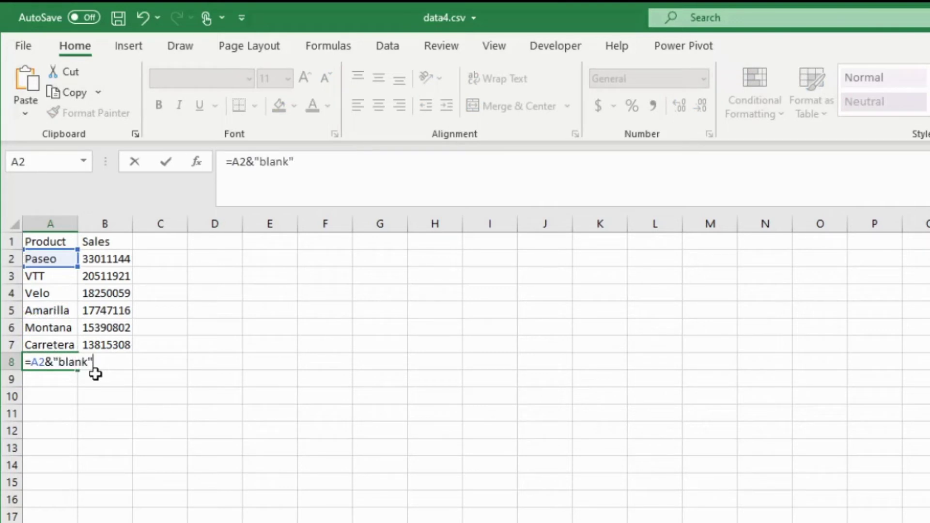
key("Return")
key("Up")
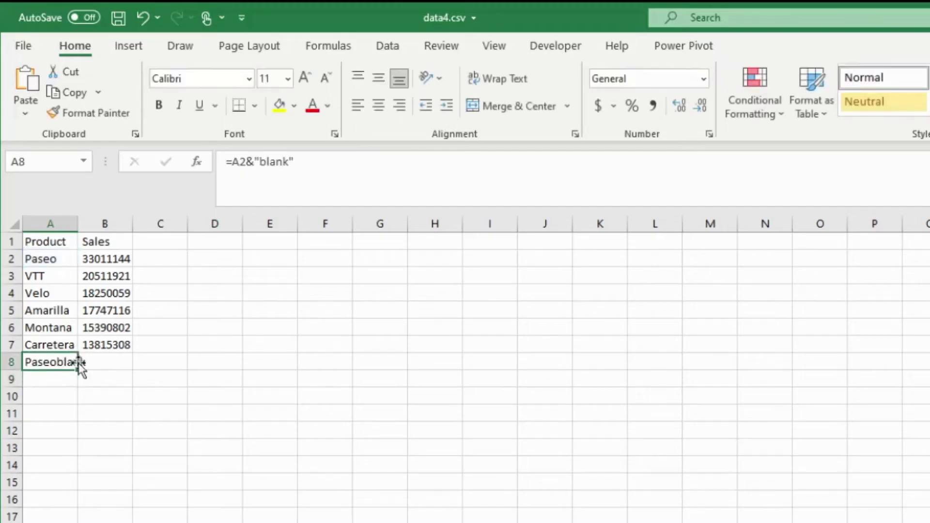
left_click_drag(79, 370, 77, 458)
left_click(269, 413)
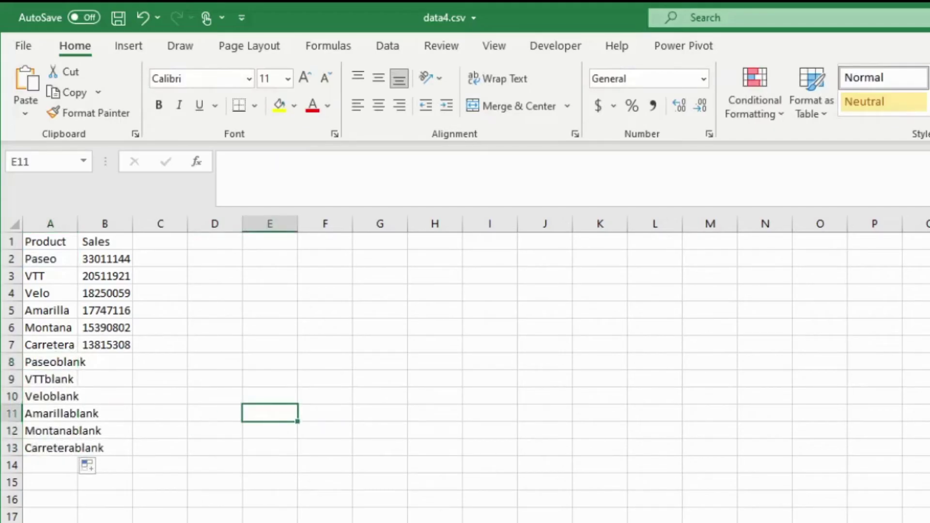
Add the header Order in cell C1.
type("f")
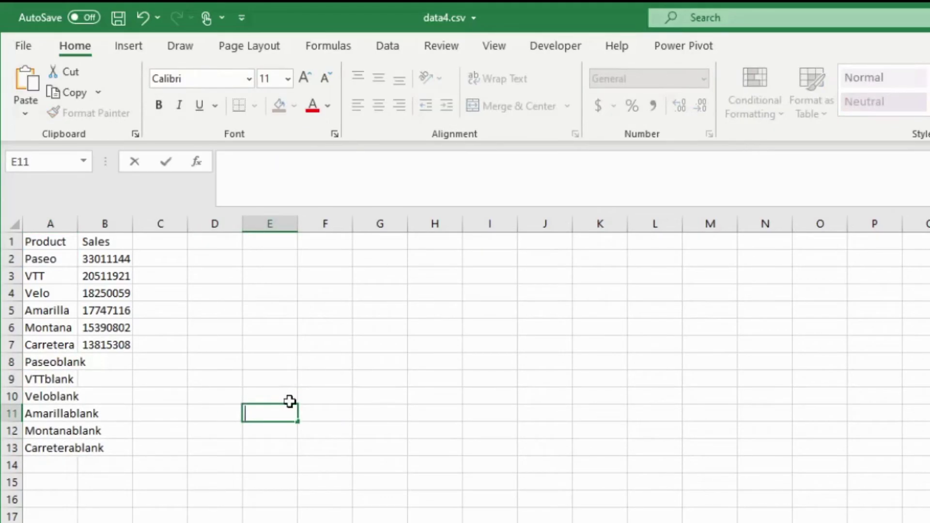
left_click(209, 313)
left_click(147, 245)
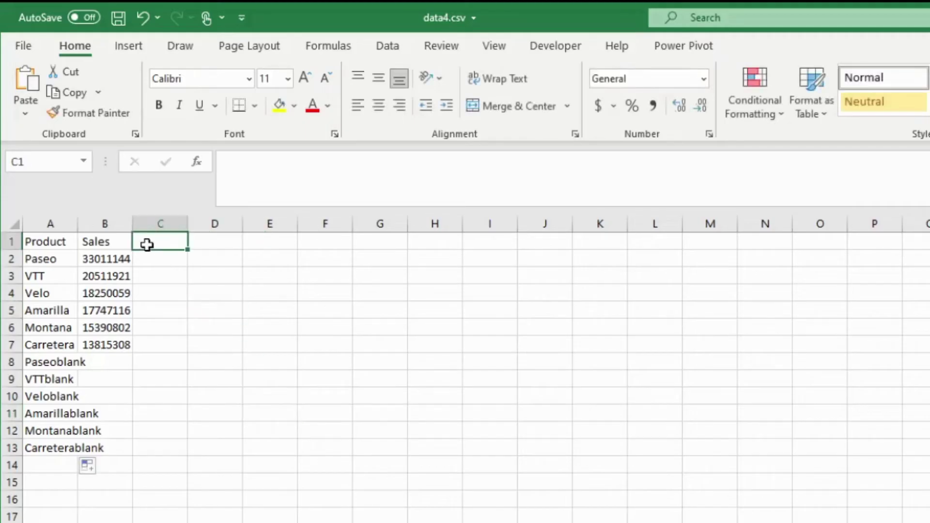
type("Order")
key("Return")
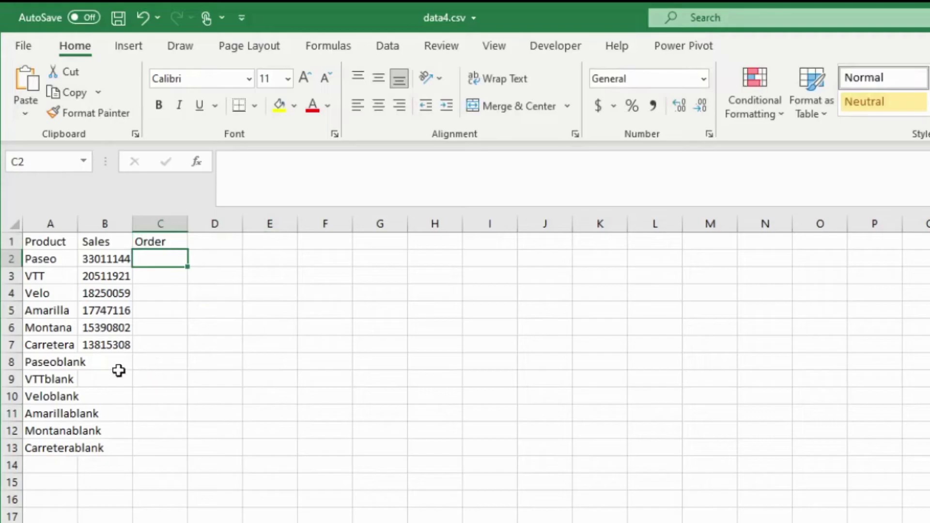
Enter =B2-1 in B8 and fill it down to B13 for the spacer rows' sales.
left_click(92, 367)
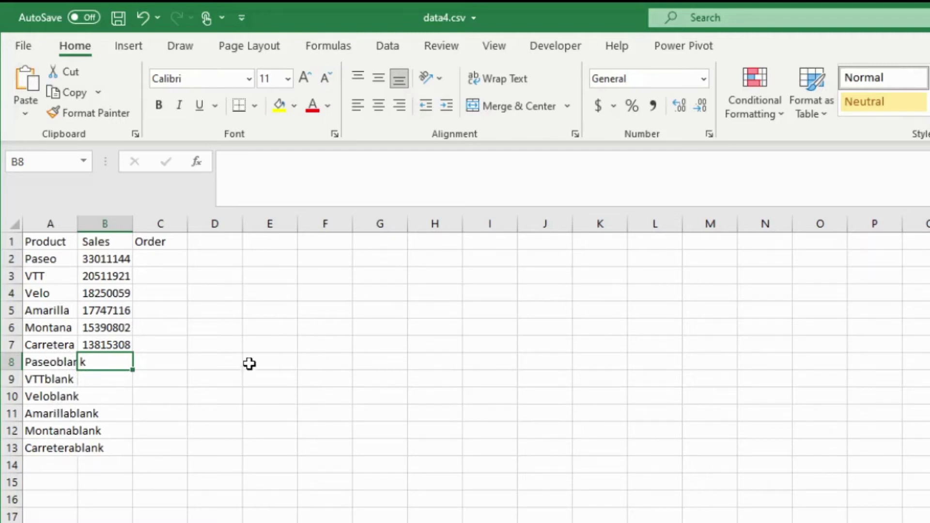
type("=")
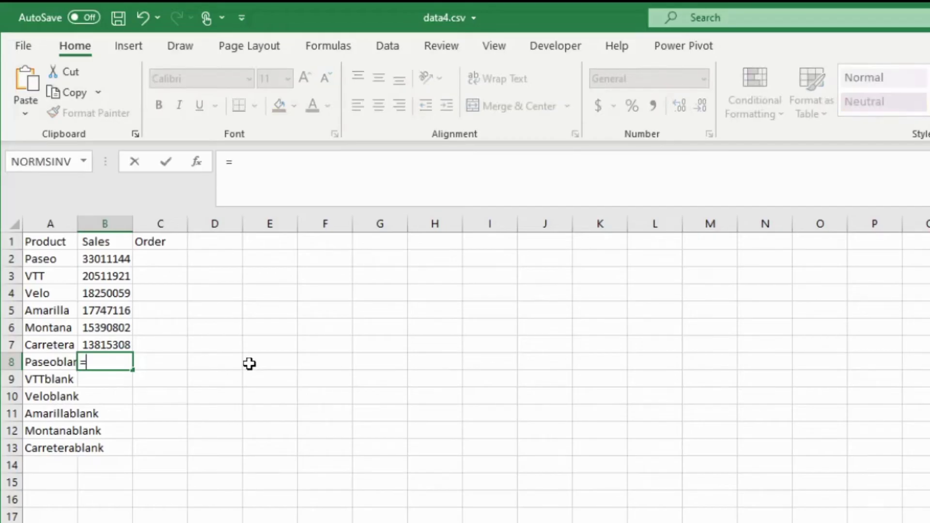
left_click(109, 262)
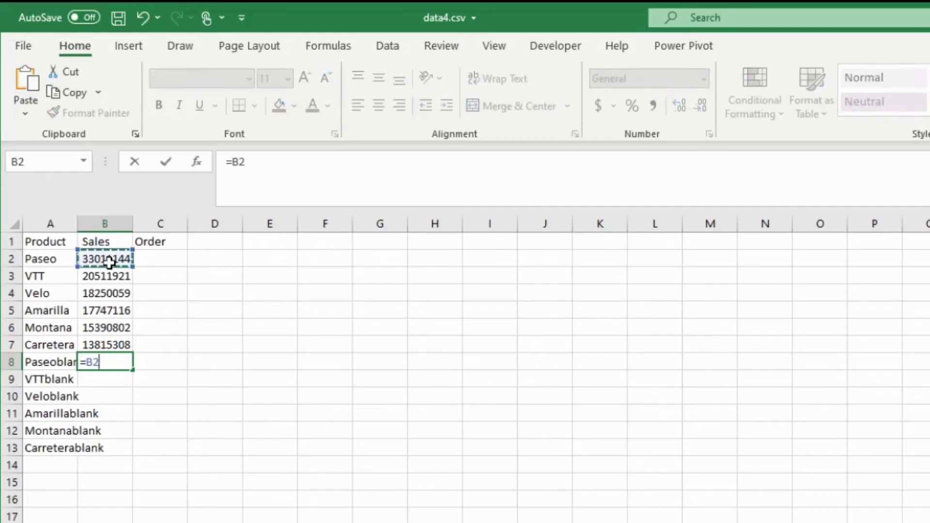
type("-1")
key("Return")
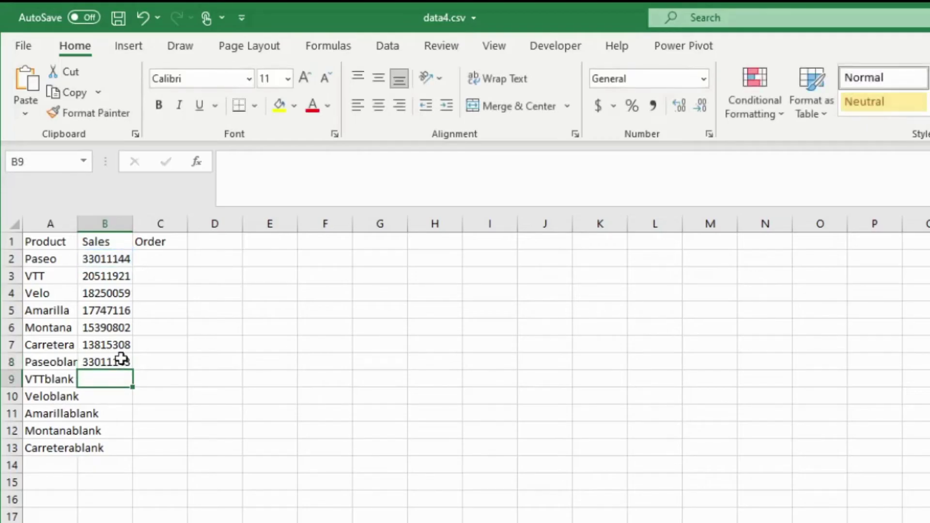
left_click(121, 361)
left_click_drag(133, 369, 117, 453)
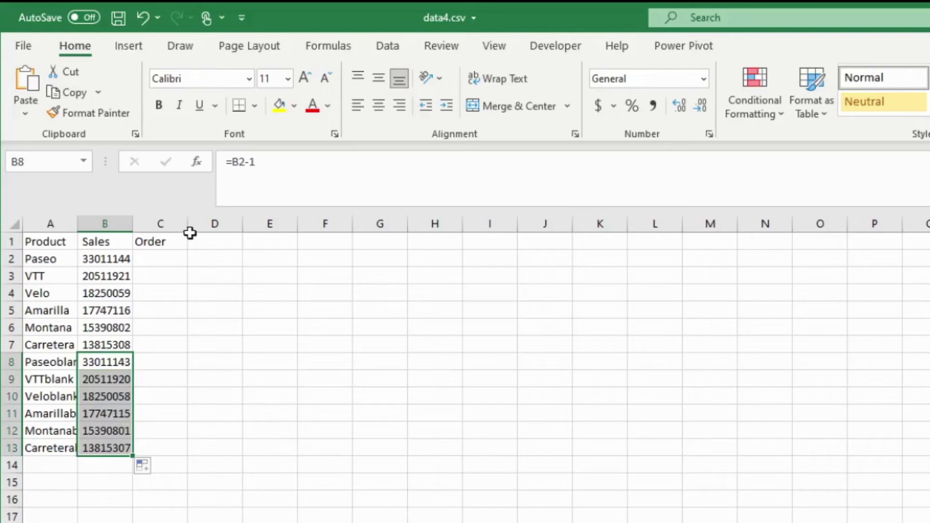
Rank each row with =RANK.AVG(B2,$B$2:$B$13,0) in C2, filled down to row 13.
left_click(155, 256)
type("=")
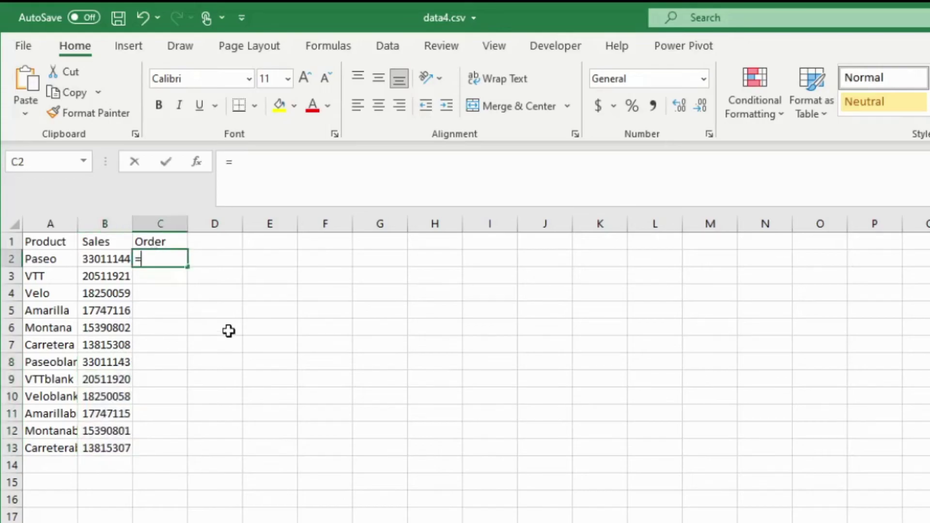
type("rank")
key("Tab")
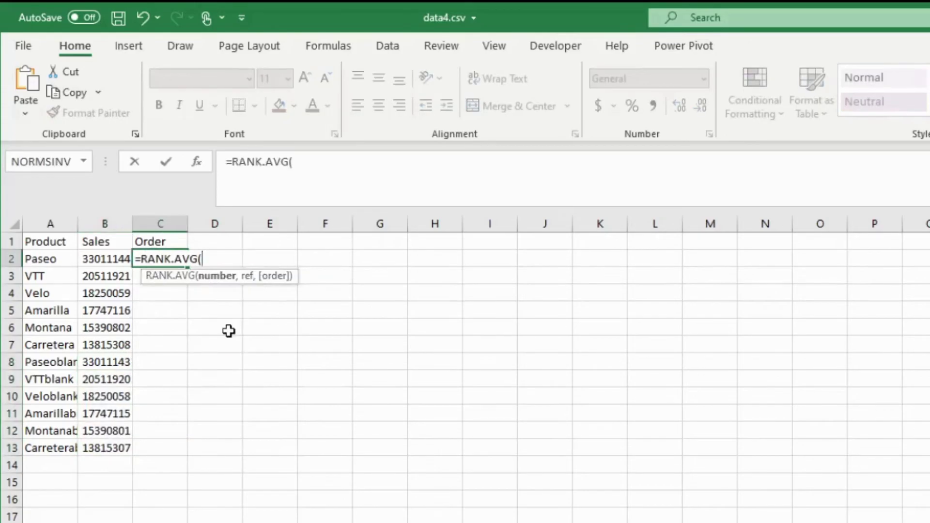
key("Left")
type(",")
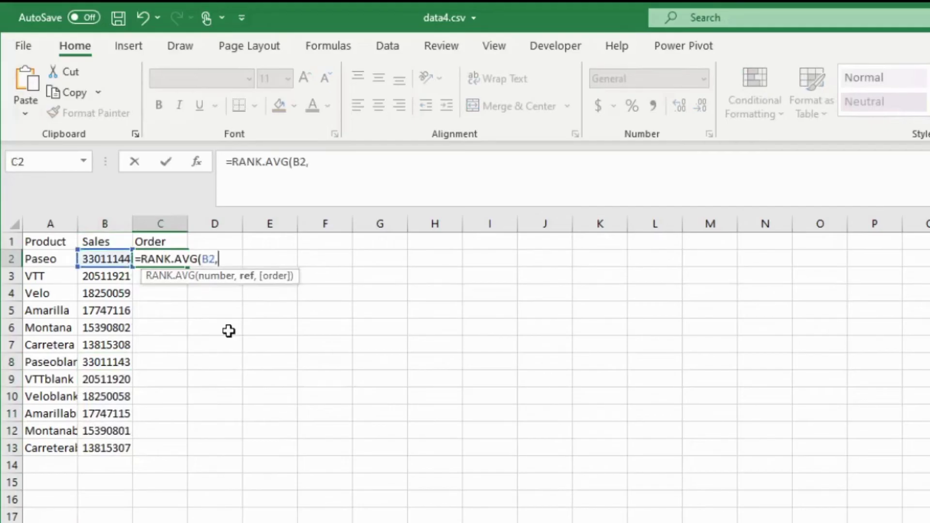
key("Left")
key("ctrl+shift+Down")
key("F4")
type(",")
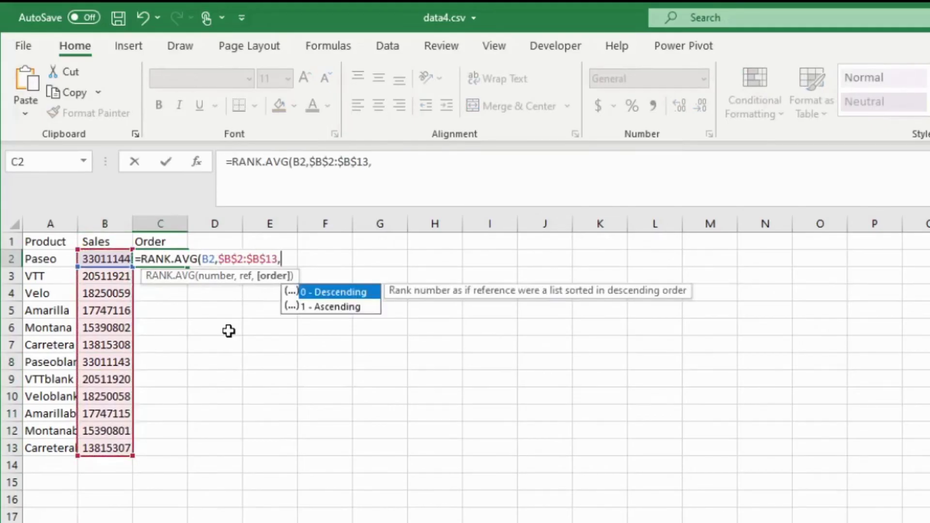
key("Down")
key("Up")
key("Tab")
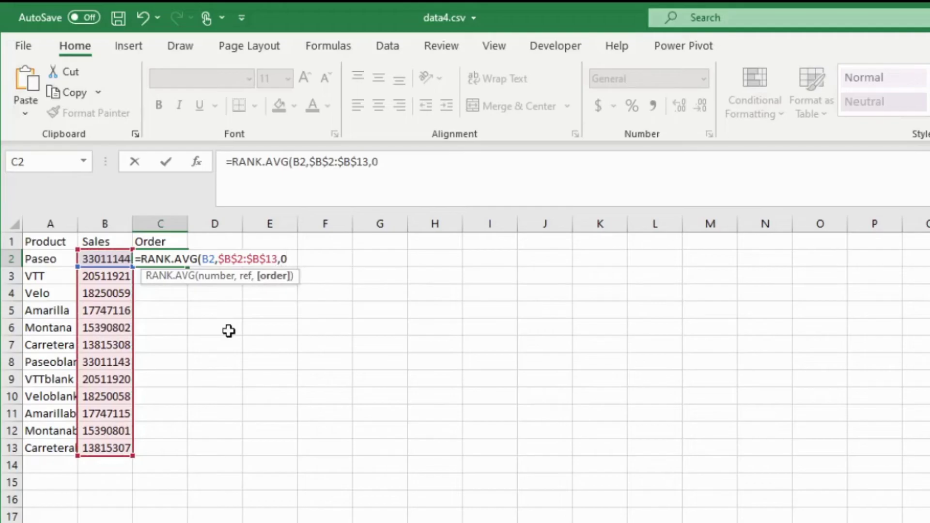
key("Return")
left_click(180, 264)
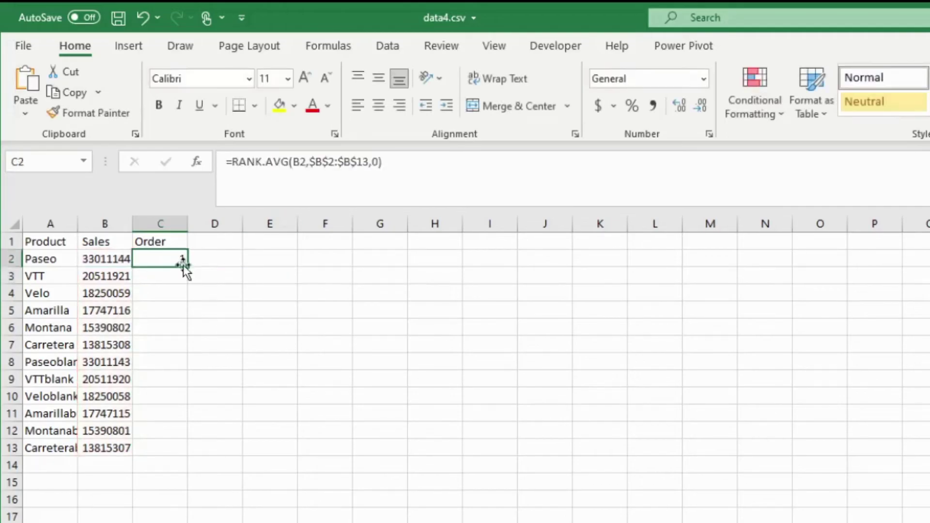
double_click(187, 267)
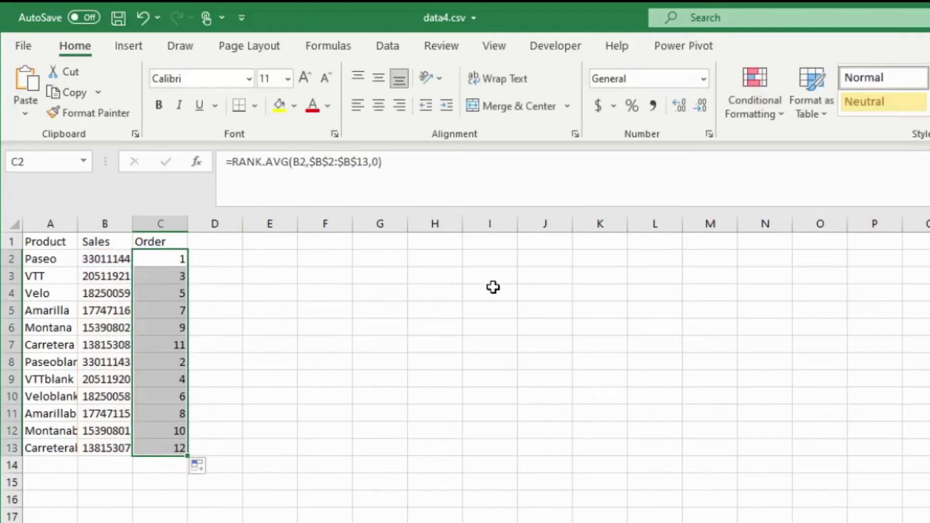
Compare Paseo with its Paseoblank row, then copy the whole table A1:C13.
left_click(142, 262)
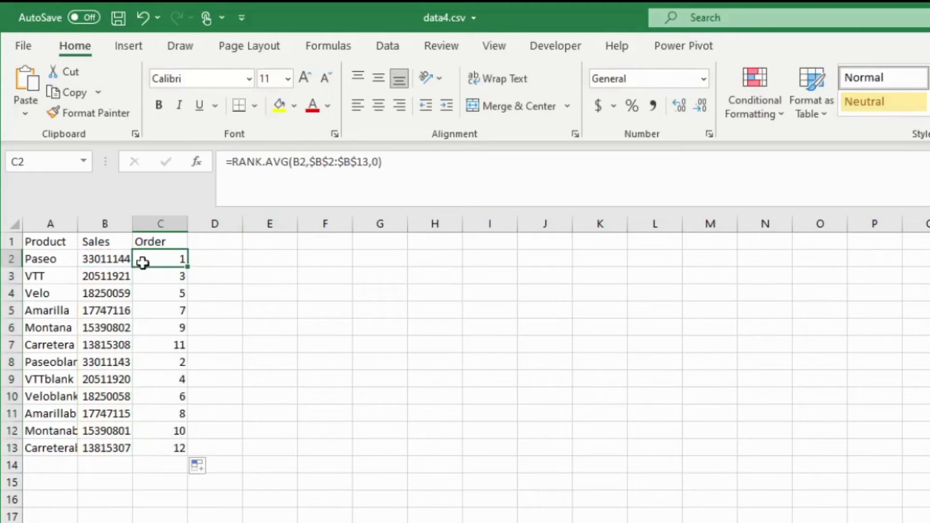
left_click_drag(38, 261, 98, 261)
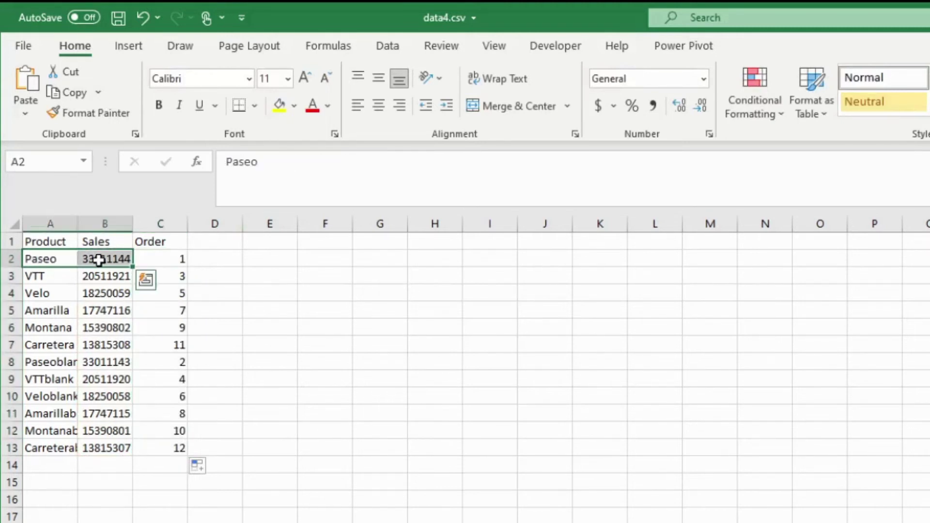
left_click_drag(67, 363, 124, 364)
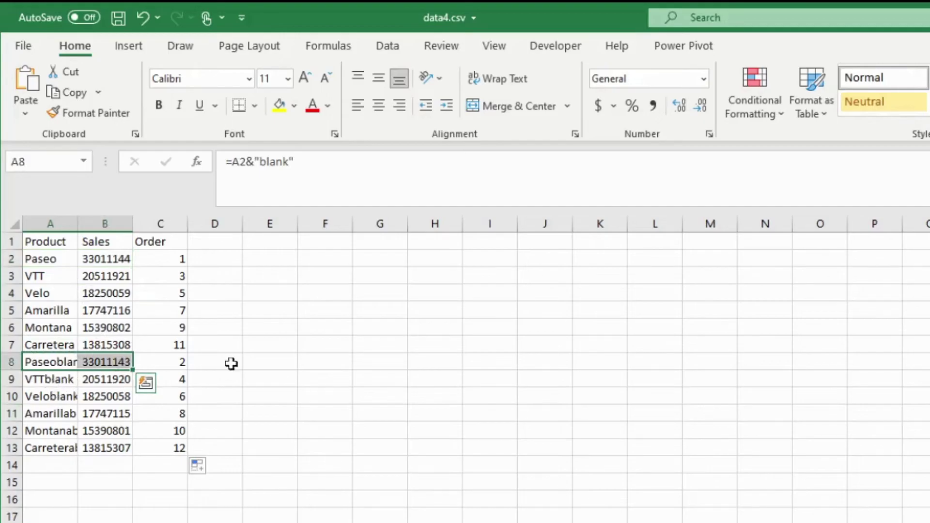
left_click(284, 342)
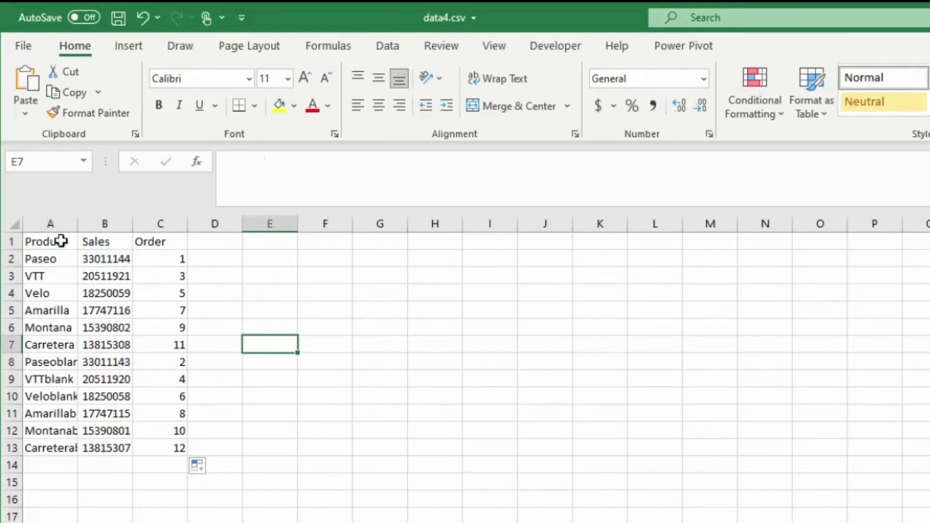
left_click_drag(61, 241, 166, 449)
key("ctrl+c")
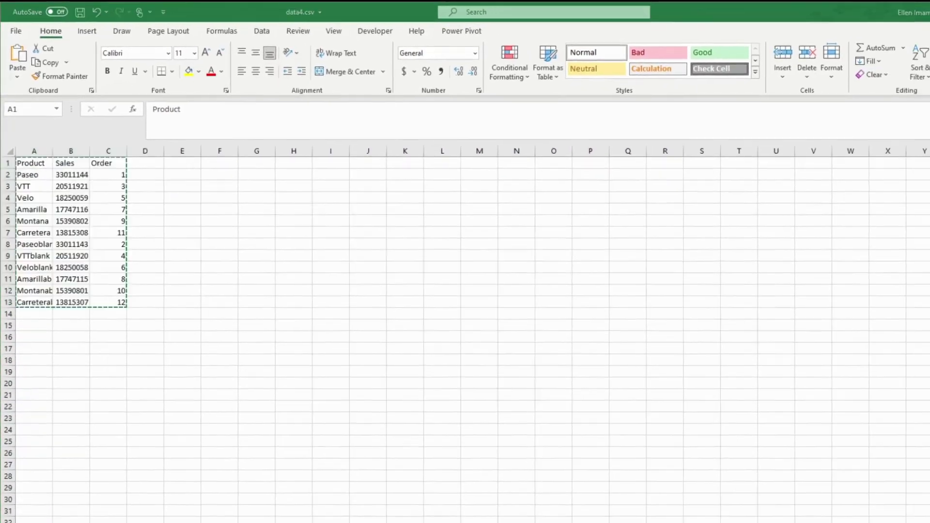
Paste the Excel table into Enter data, remove Sales, and load it as ProductOrderBlanks.
mouse_move(422, 522)
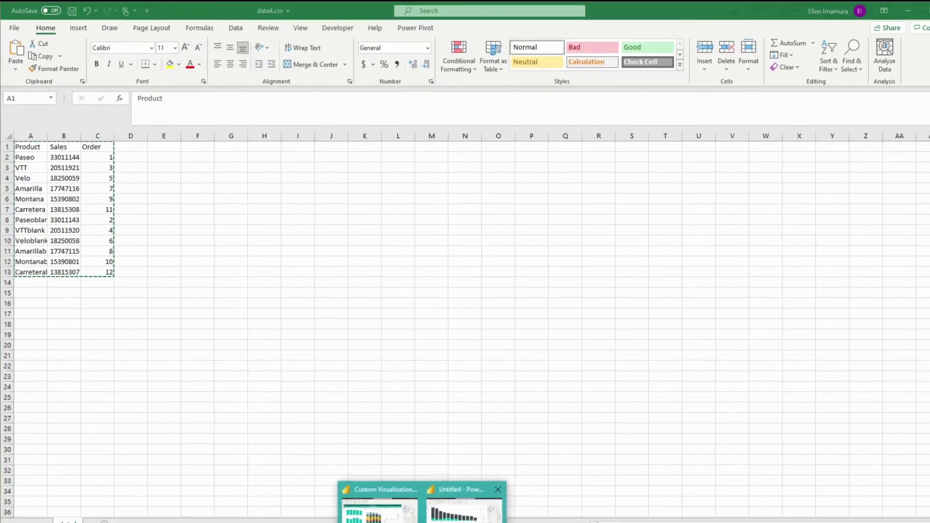
left_click(462, 509)
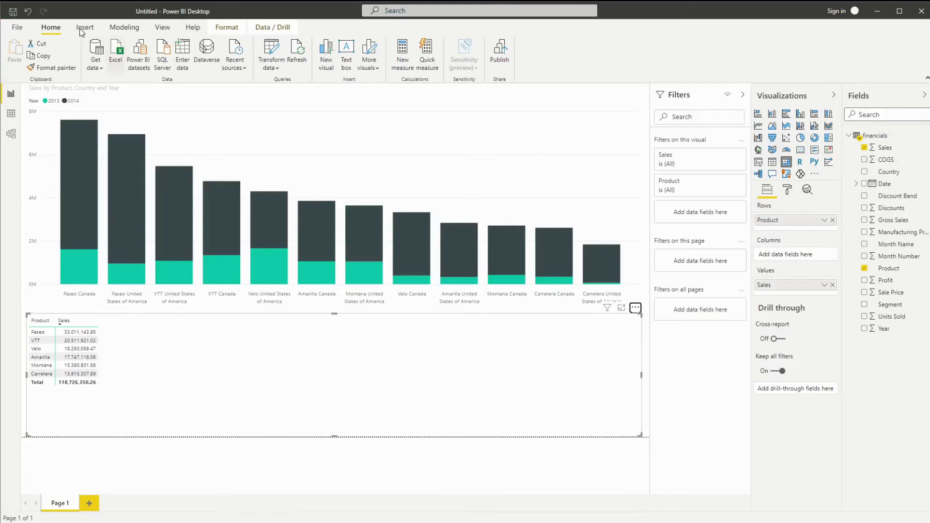
left_click(182, 54)
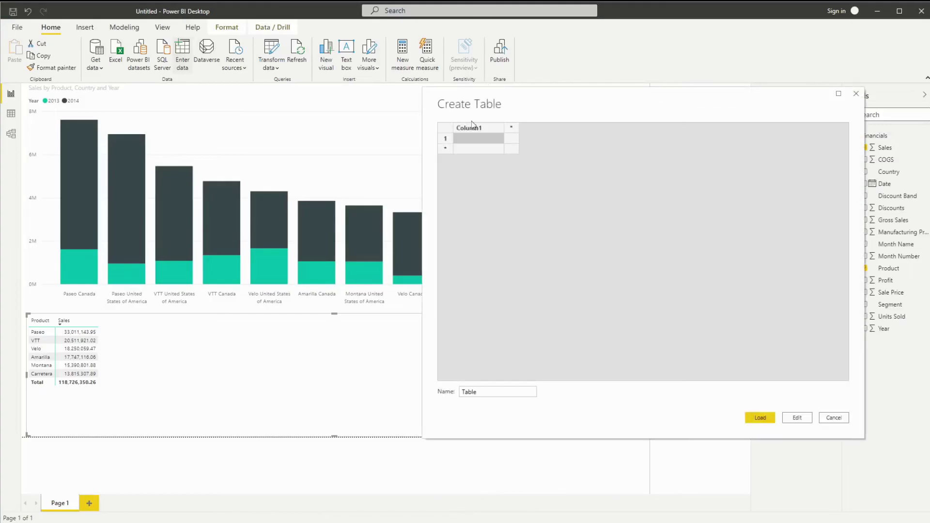
key("ctrl+v")
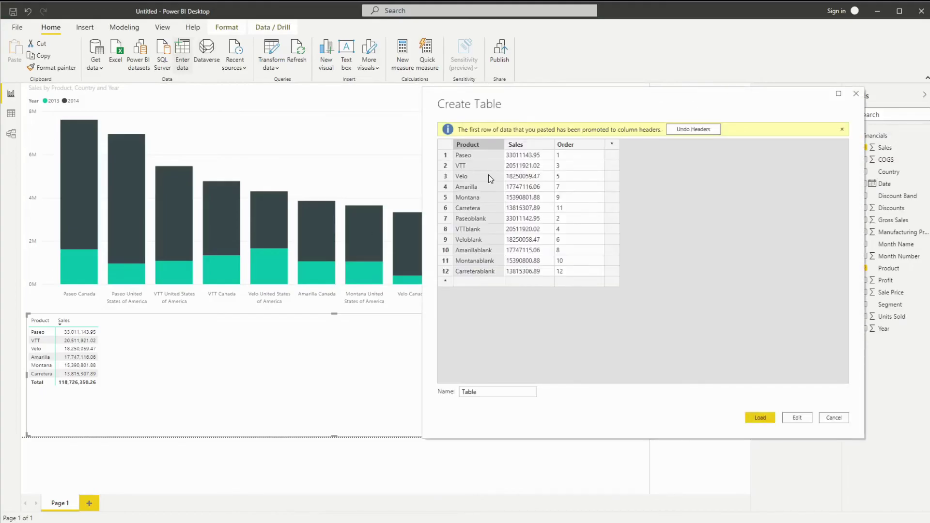
right_click(532, 145)
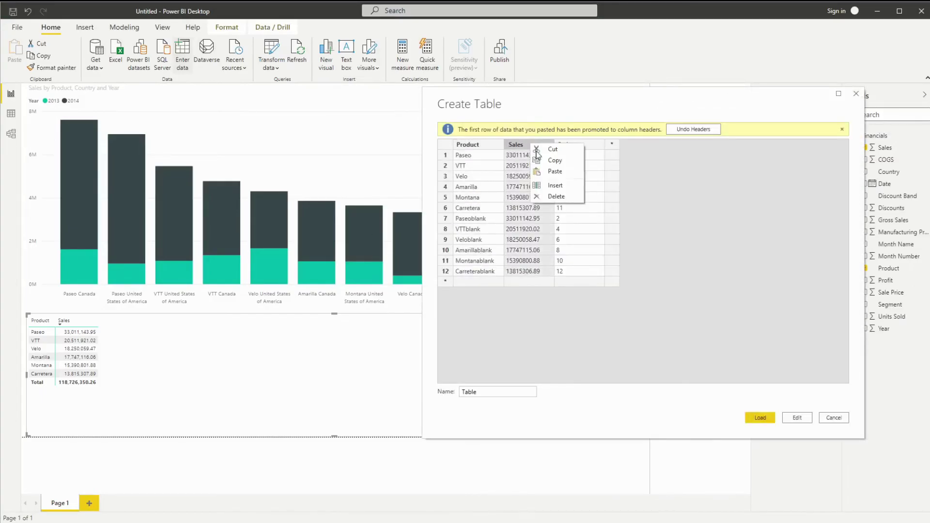
left_click(550, 199)
double_click(490, 391)
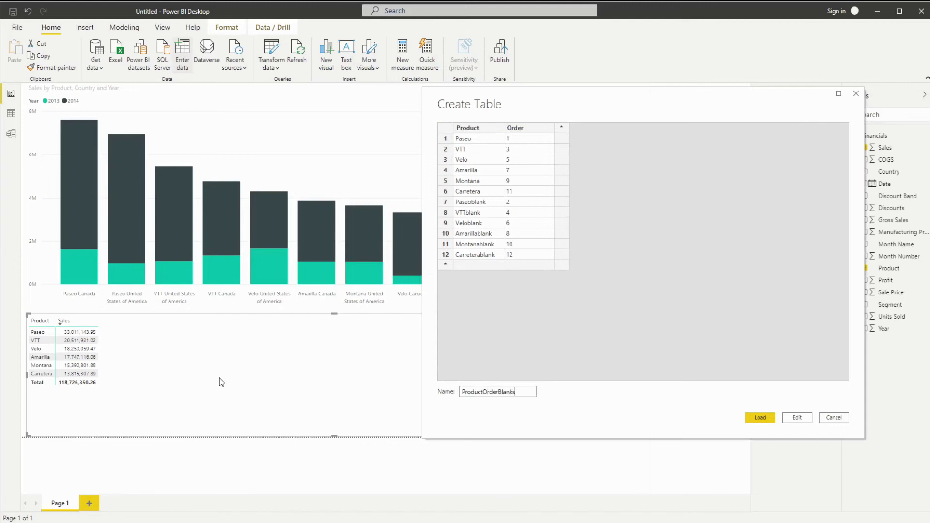
left_click(759, 420)
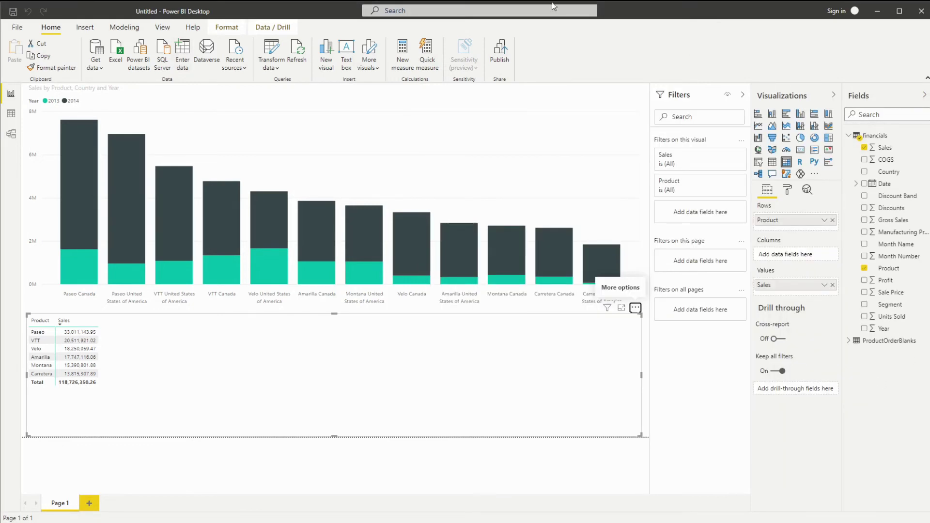
Sort ProductOrderBlanks Product by the Order column, then return via Model view to the report.
left_click(11, 114)
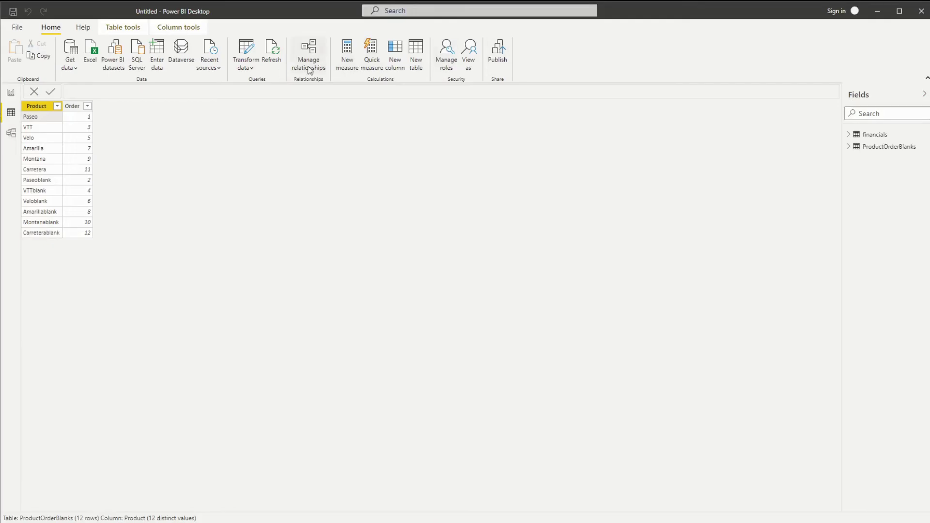
left_click(123, 30)
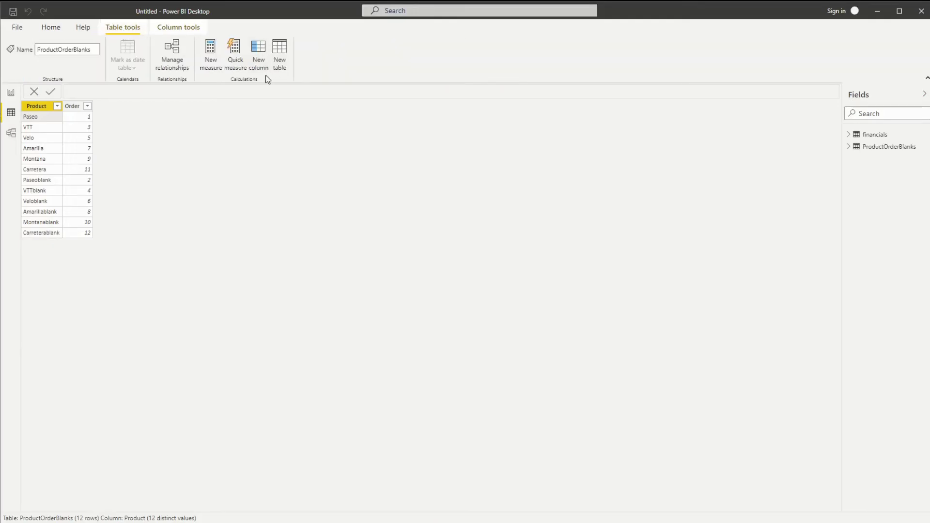
left_click(172, 29)
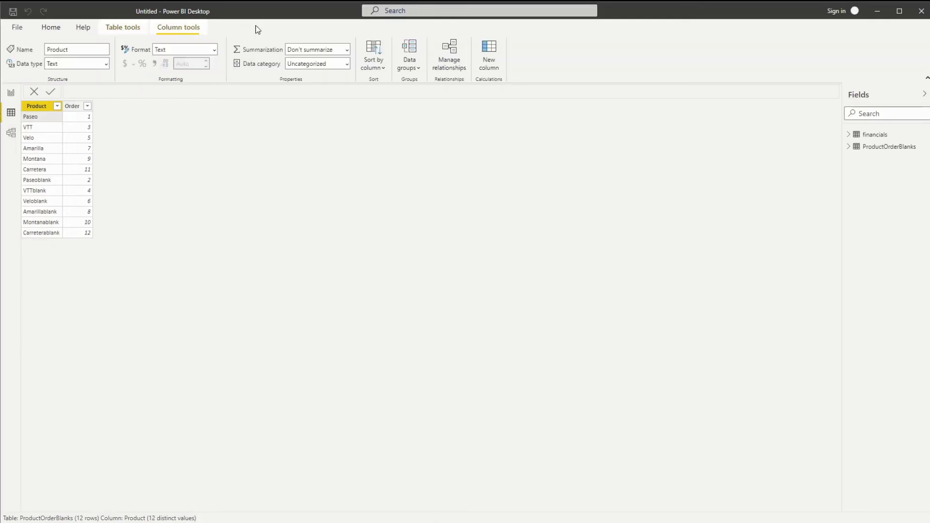
left_click(376, 70)
left_click(380, 106)
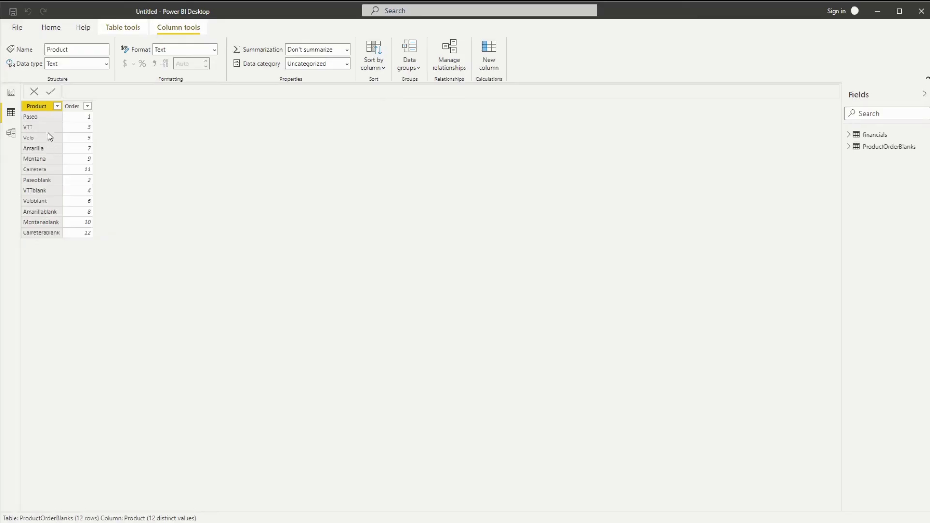
left_click(11, 134)
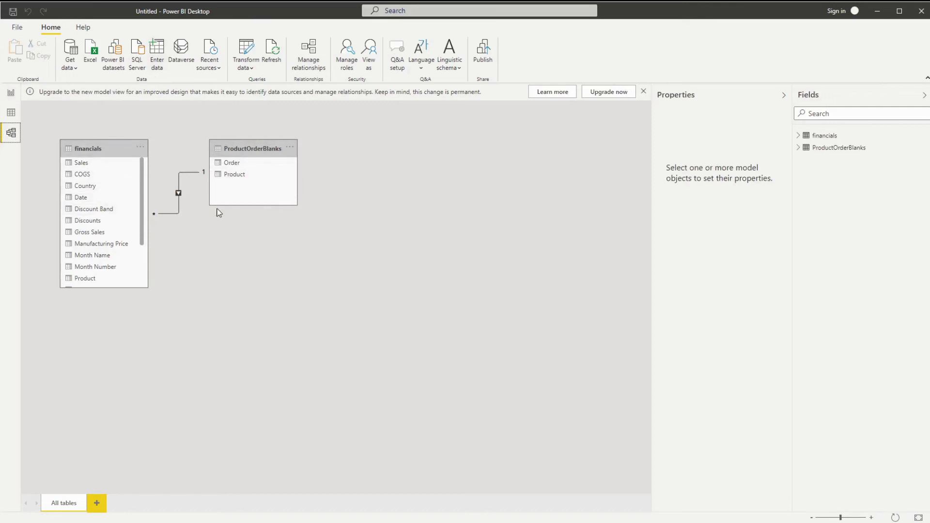
left_click(8, 98)
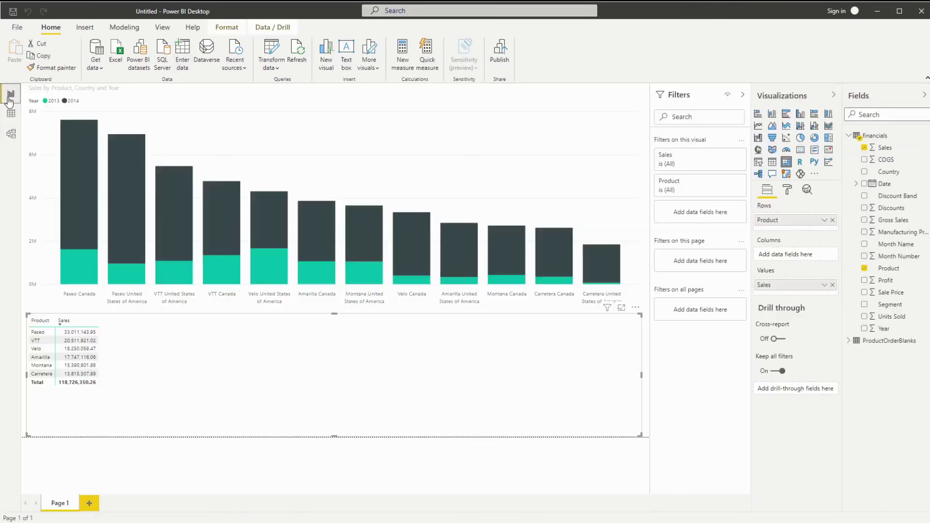
Swap the axis Product for ProductOrderBlanks Product, expand all levels, and show items with no data.
left_click(640, 143)
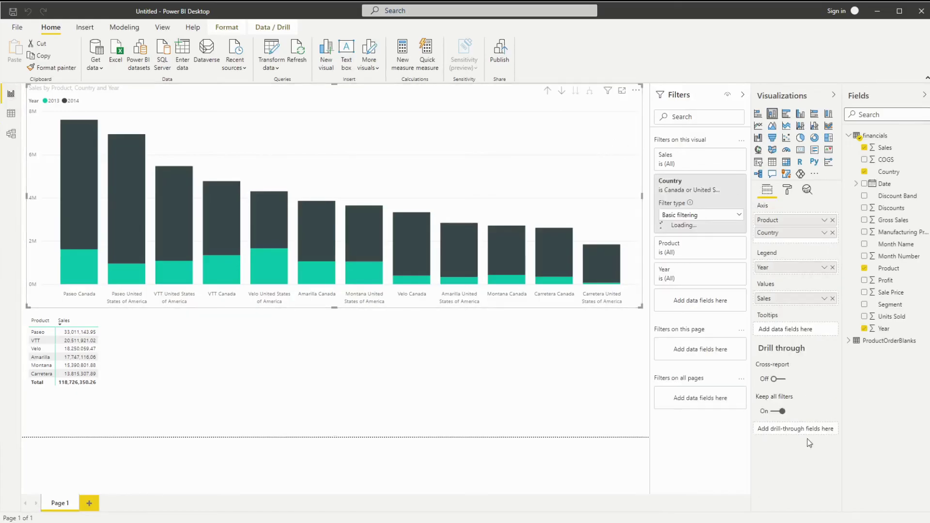
left_click(833, 220)
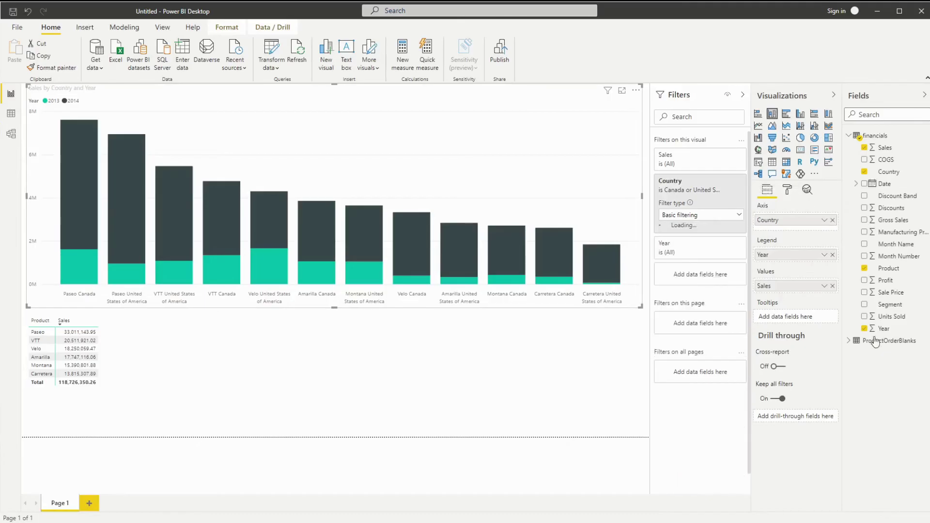
left_click(849, 341)
left_click_drag(889, 365, 810, 222)
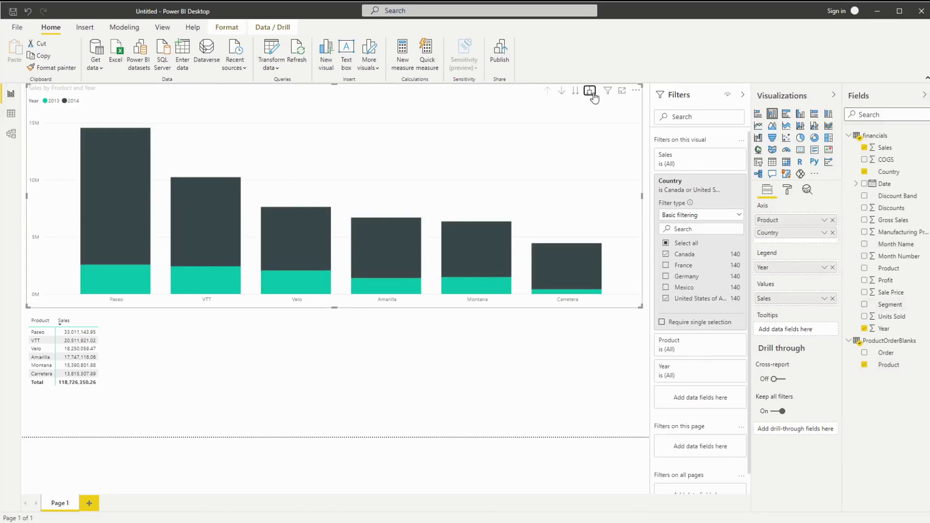
left_click(590, 91)
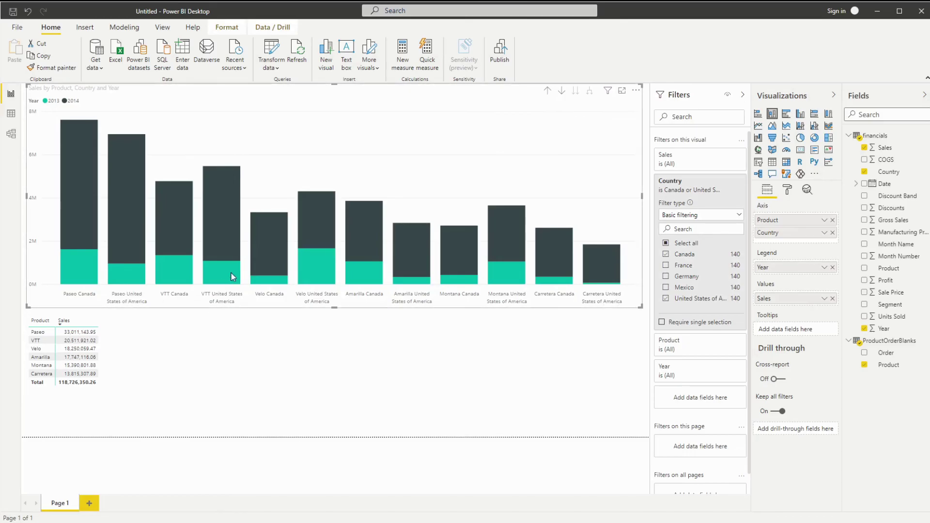
left_click(825, 221)
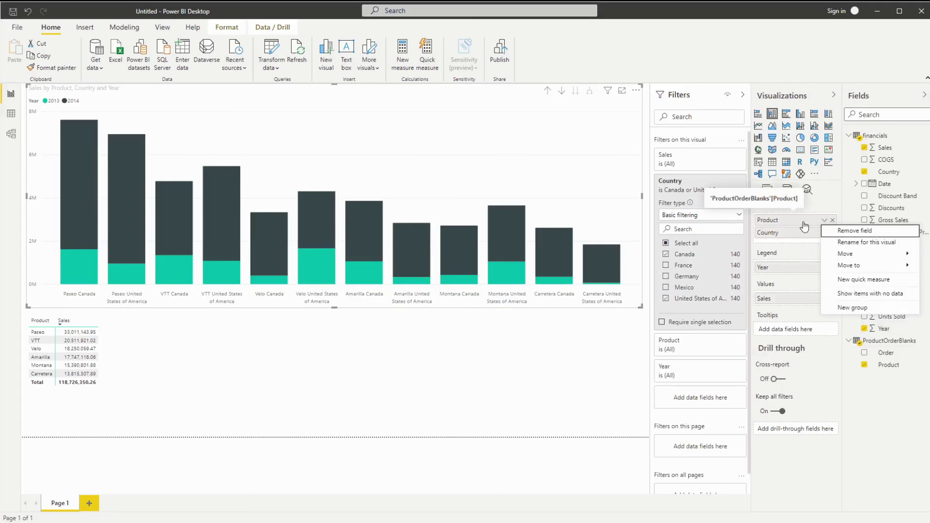
left_click(844, 294)
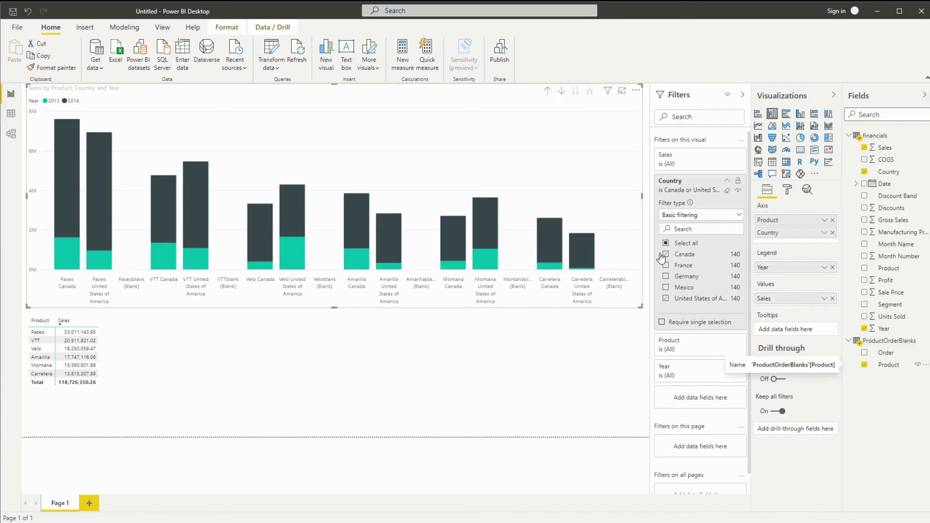
Set the chart's X axis inner padding to 0%.
left_click(790, 193)
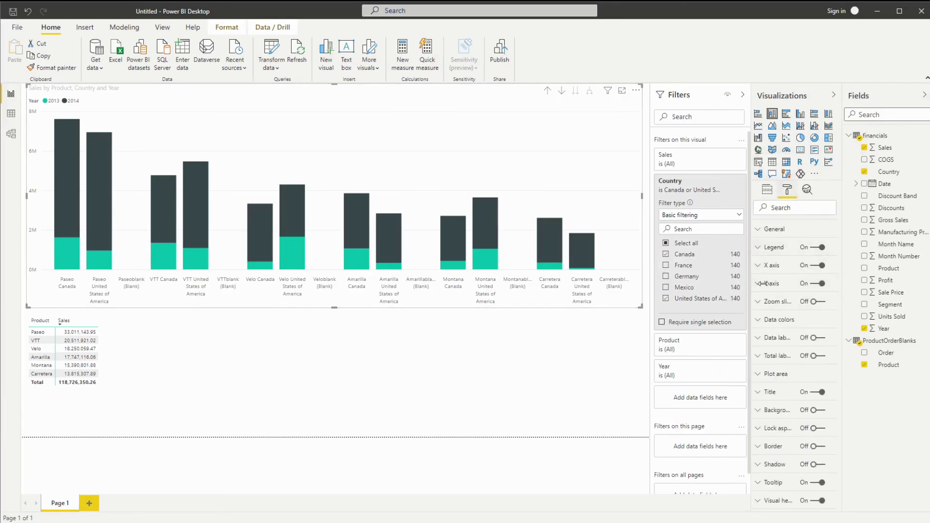
left_click(774, 272)
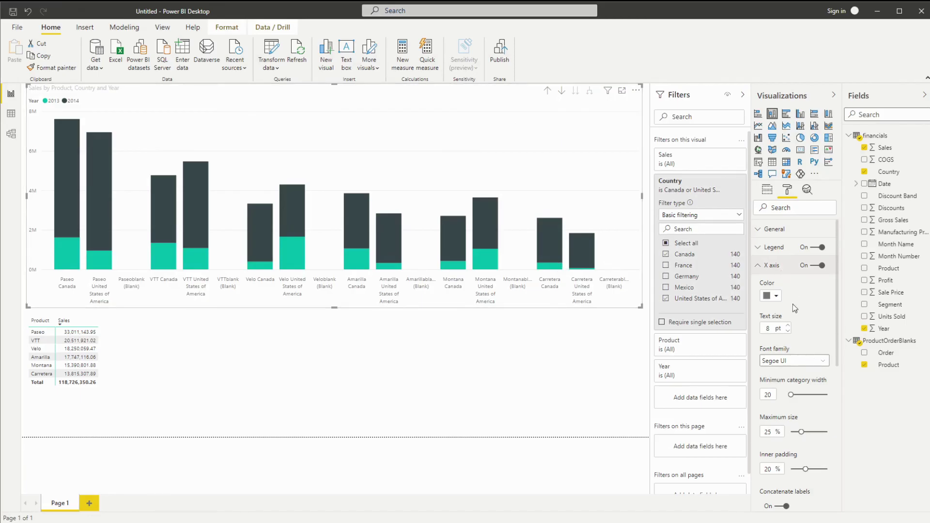
scroll(804, 320, "down", 4)
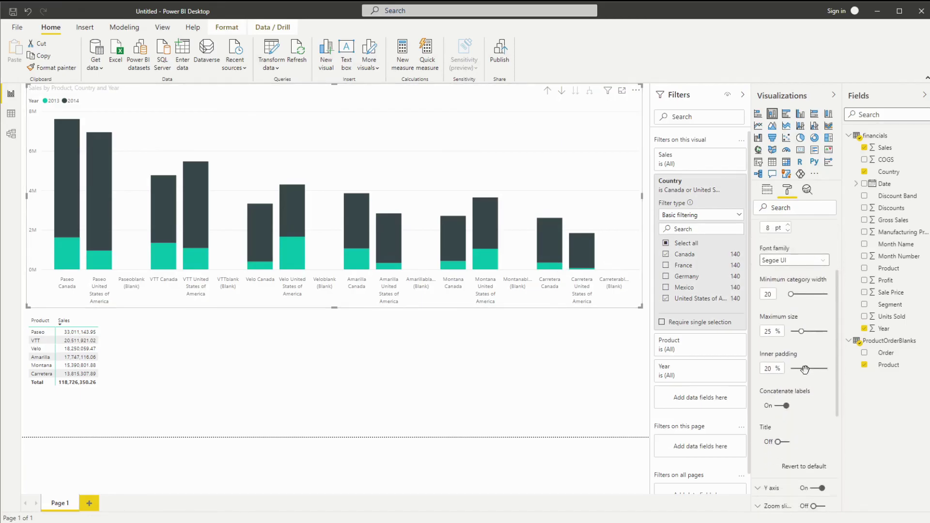
left_click_drag(805, 370, 791, 369)
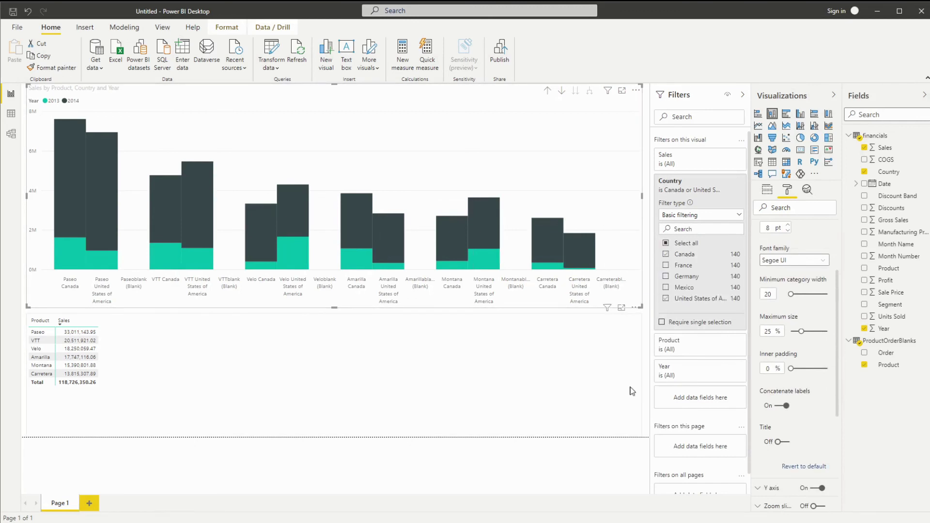
Filter Product to every item except Carreterablank.
scroll(688, 371, "down", 1)
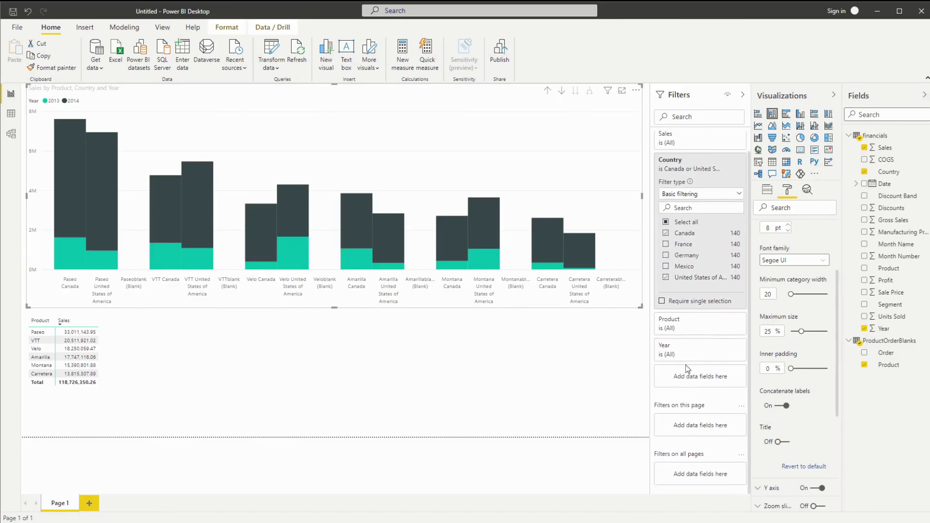
left_click(678, 330)
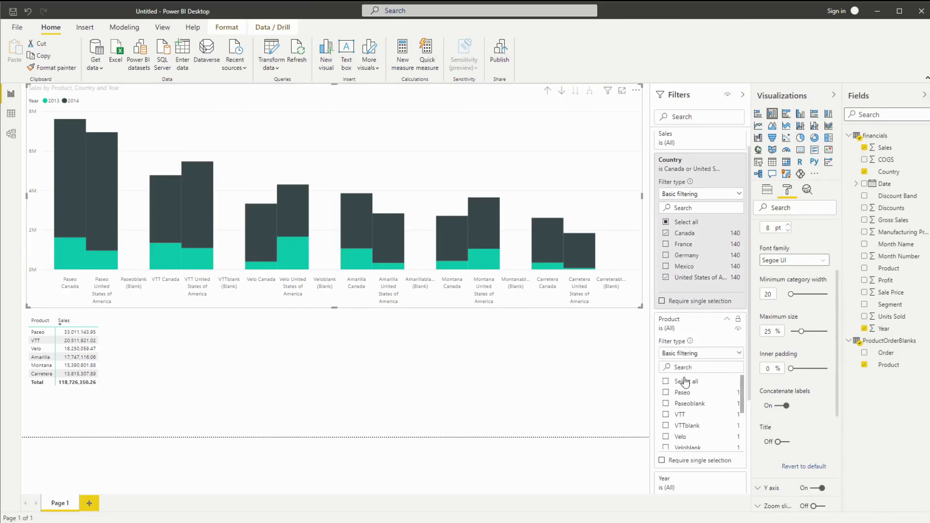
scroll(688, 393, "down", 2)
scroll(689, 394, "up", 2)
left_click(685, 379)
scroll(699, 402, "down", 5)
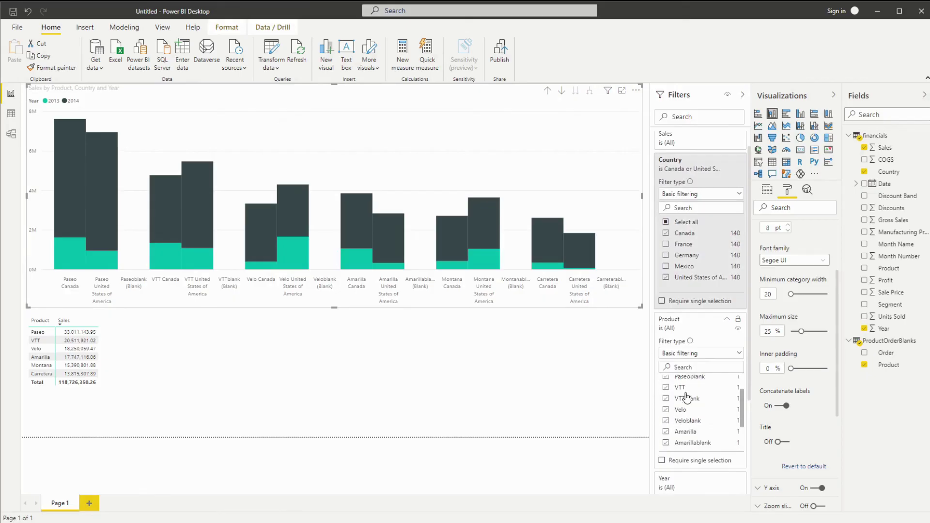
scroll(699, 402, "down", 1)
left_click(666, 312)
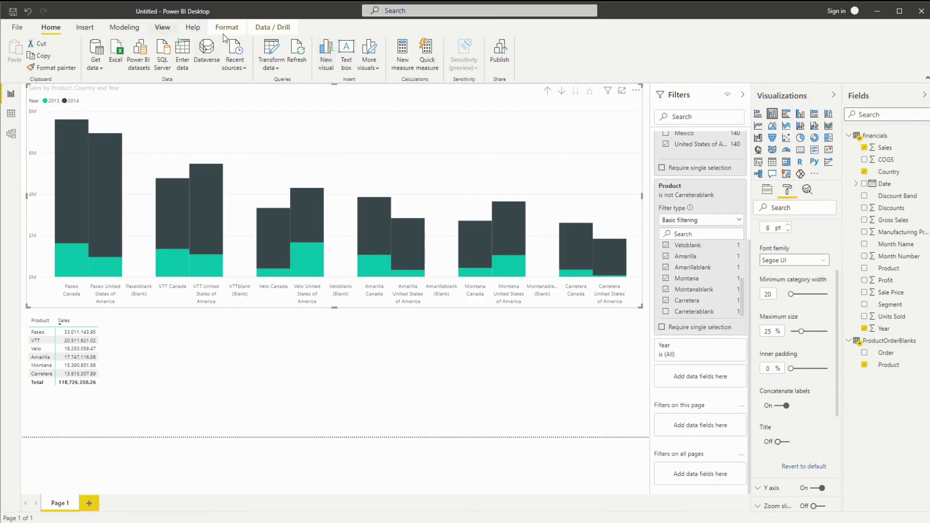
Insert a narrow white rectangle and place it over a (Blank) axis label.
left_click(157, 30)
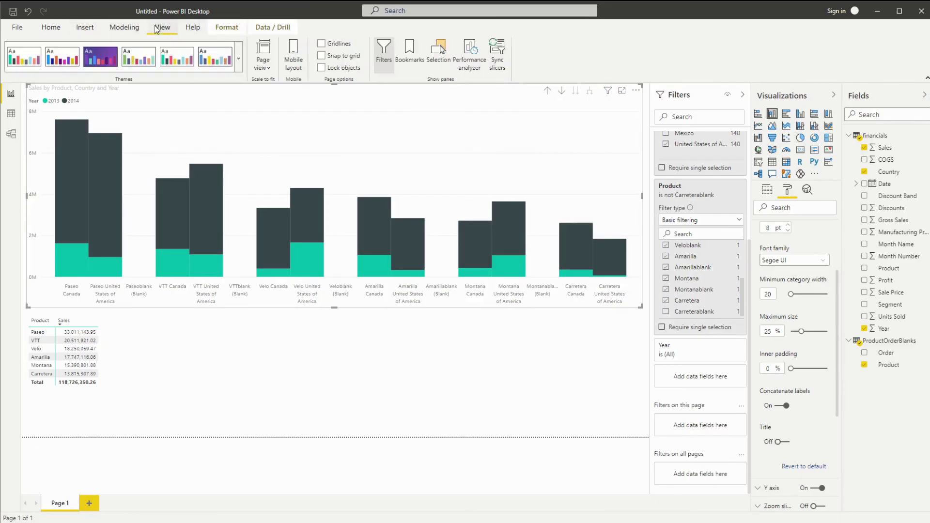
left_click(81, 30)
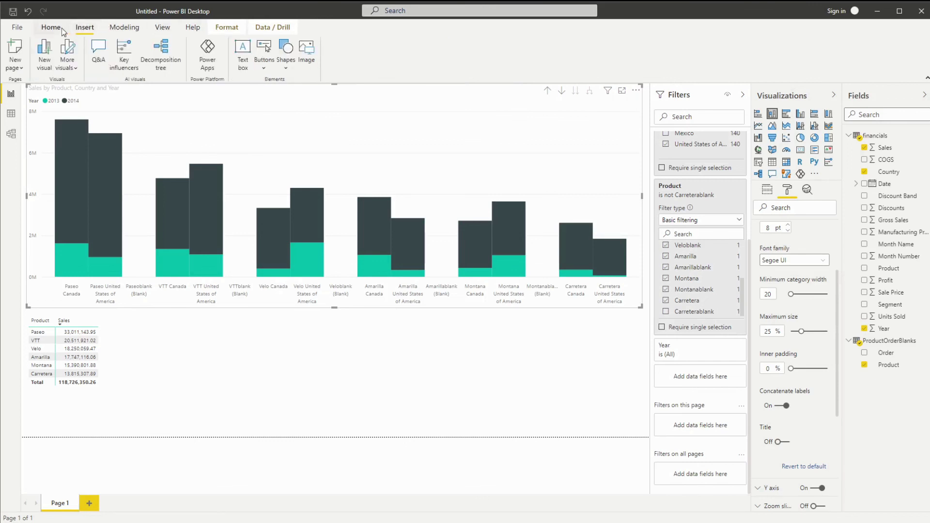
left_click(286, 71)
left_click(285, 101)
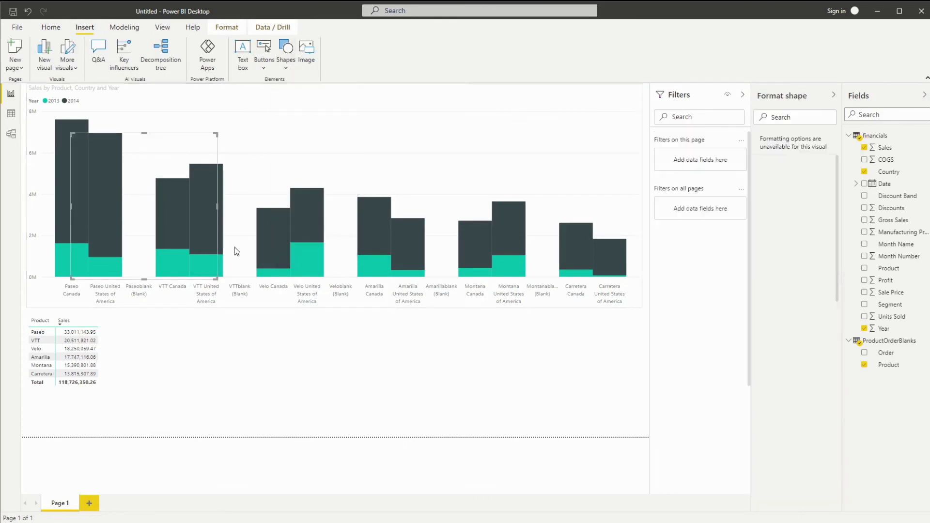
left_click_drag(123, 162, 175, 305)
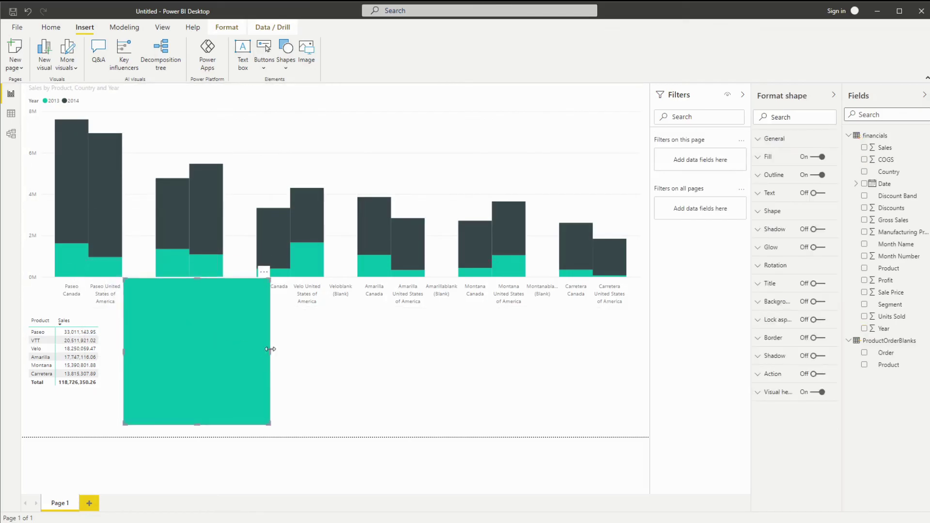
left_click_drag(270, 350, 152, 357)
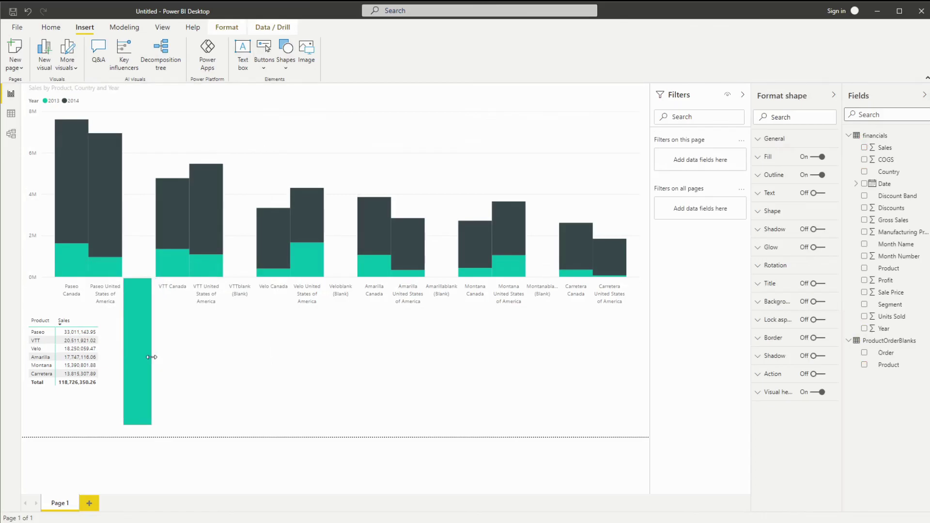
left_click(758, 157)
left_click(772, 187)
left_click(768, 202)
left_click_drag(142, 296, 541, 300)
Delete the Product–Sales matrix and reselect the column chart.
left_click(291, 426)
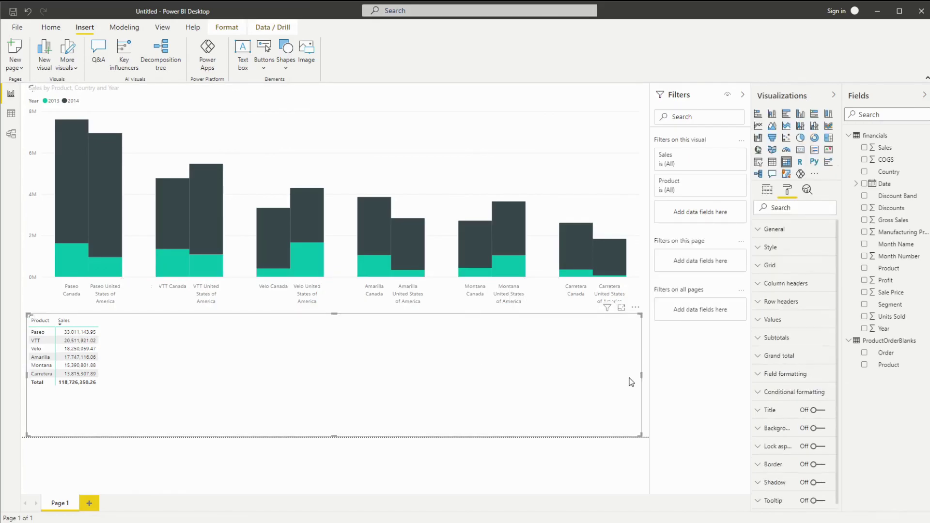
key("Delete")
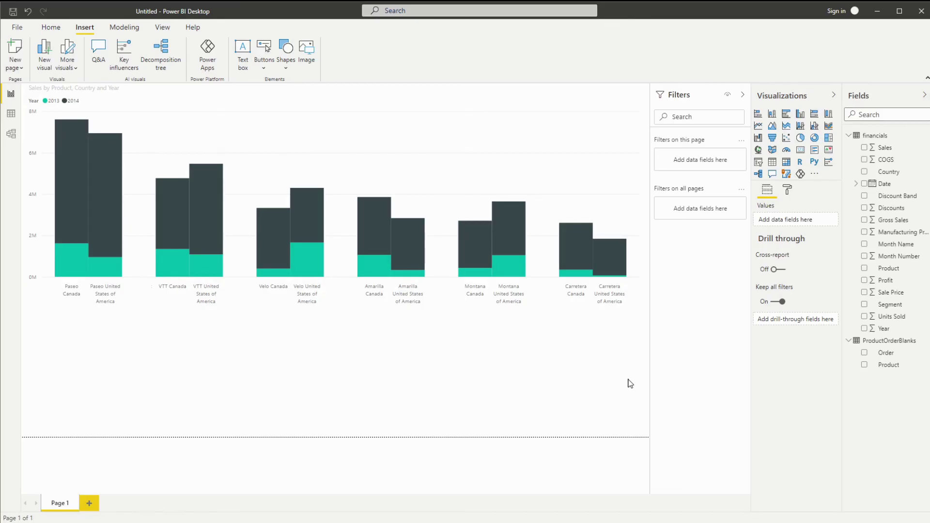
left_click(95, 195)
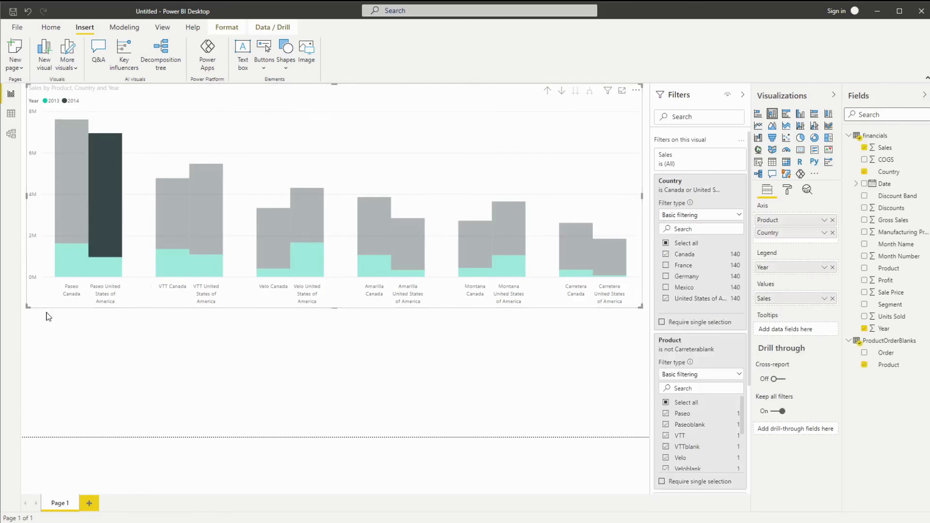